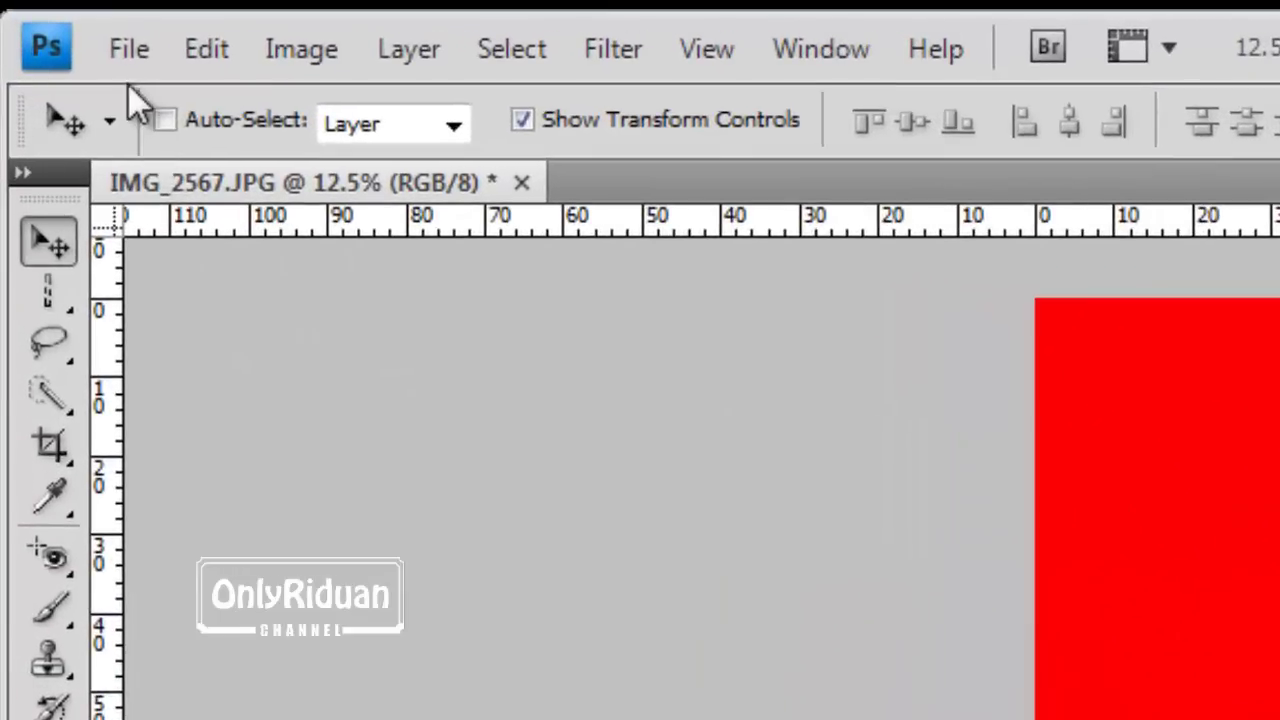
# Create a new white A4 document in RGB at 300 pixels/inch.
pyautogui.click(65, 25)
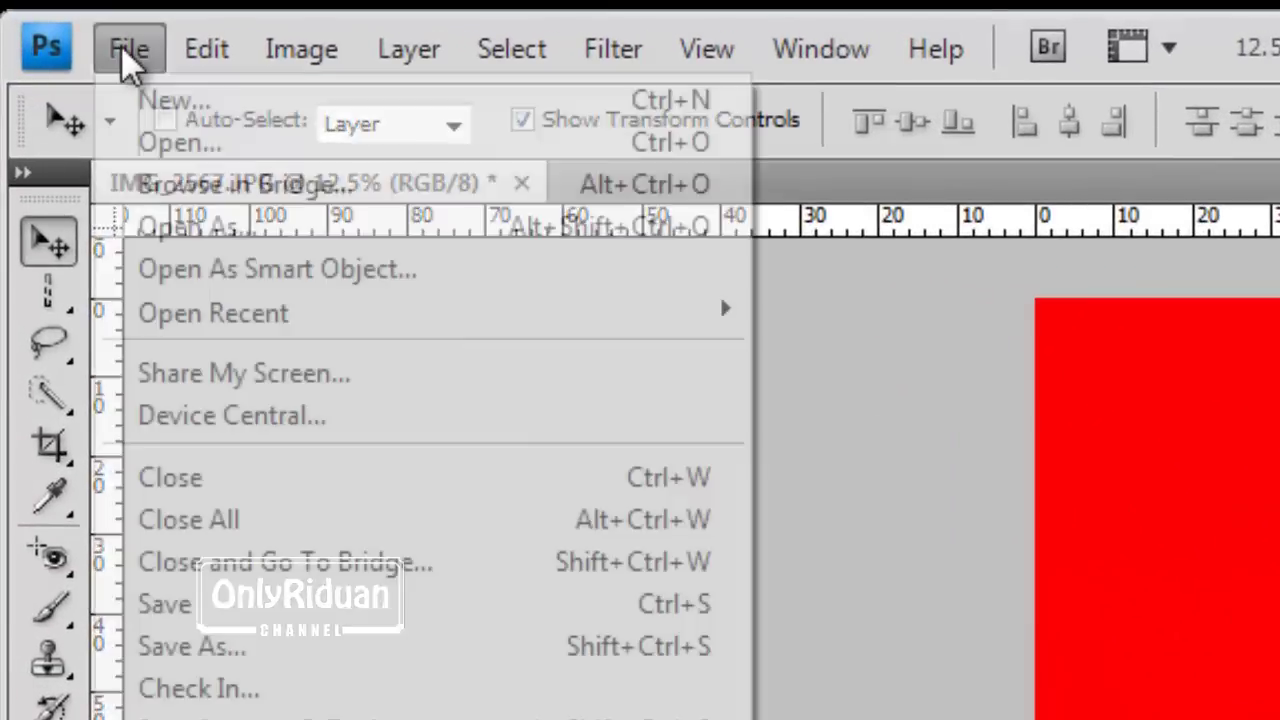
pyautogui.click(140, 103)
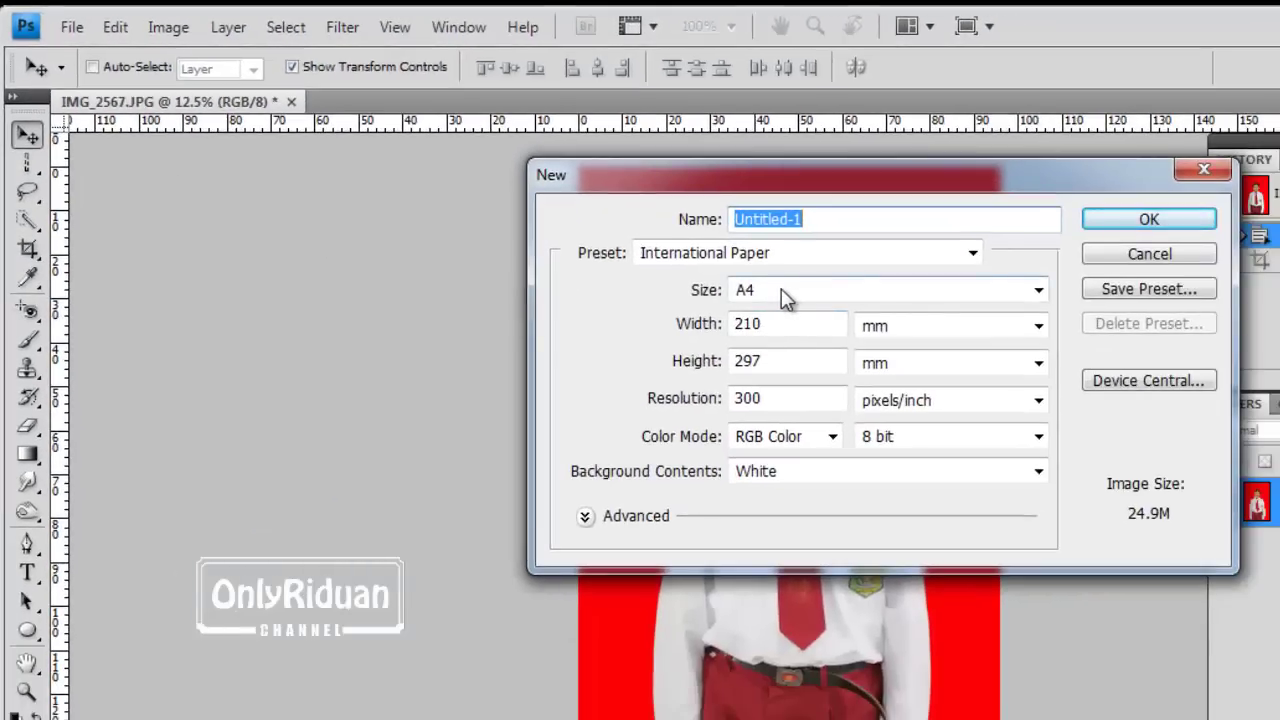
pyautogui.click(1137, 221)
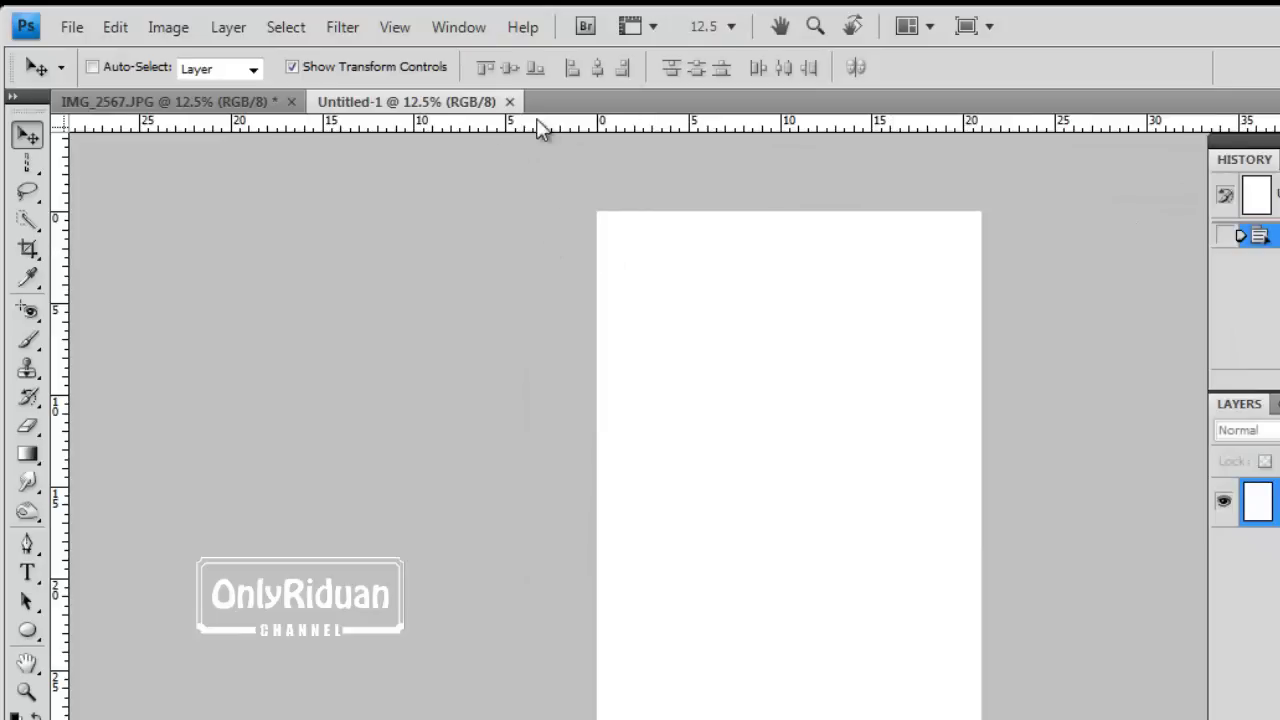
# Check in the preferences that the ruler units are cm, and return to the Move tool.
pyautogui.doubleClick(659, 125)
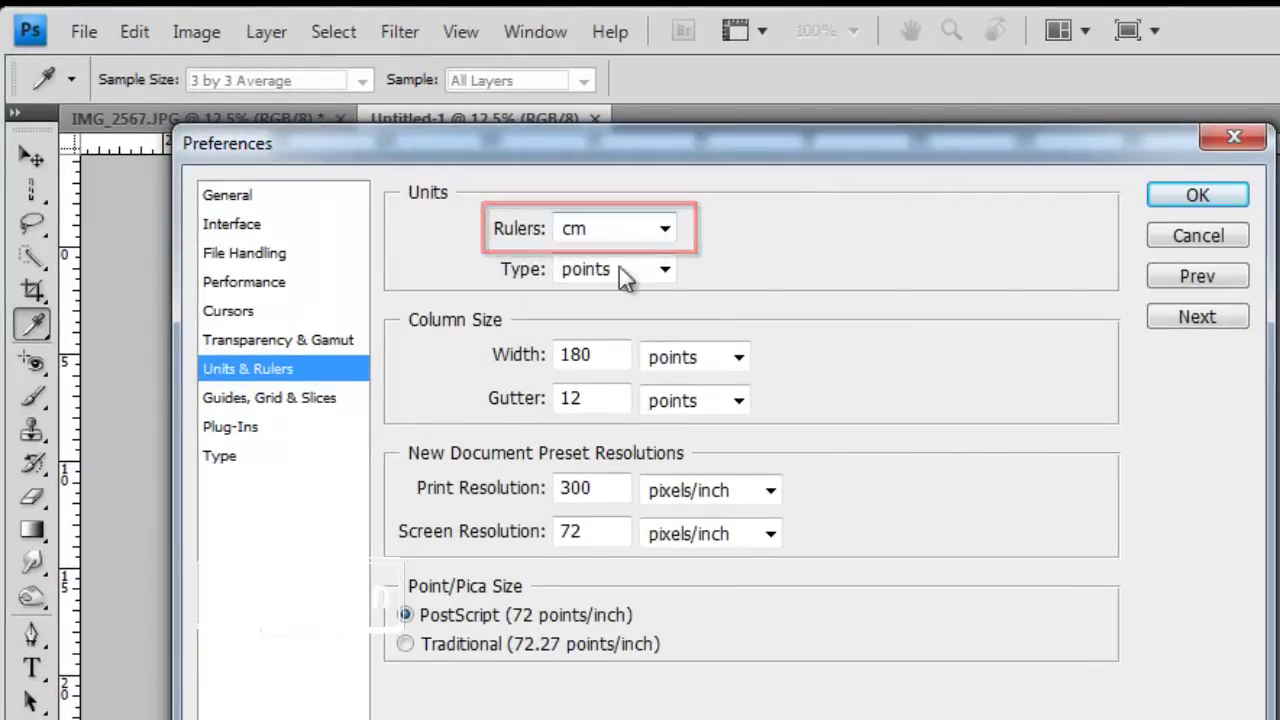
pyautogui.click(1197, 195)
pyautogui.press('v')
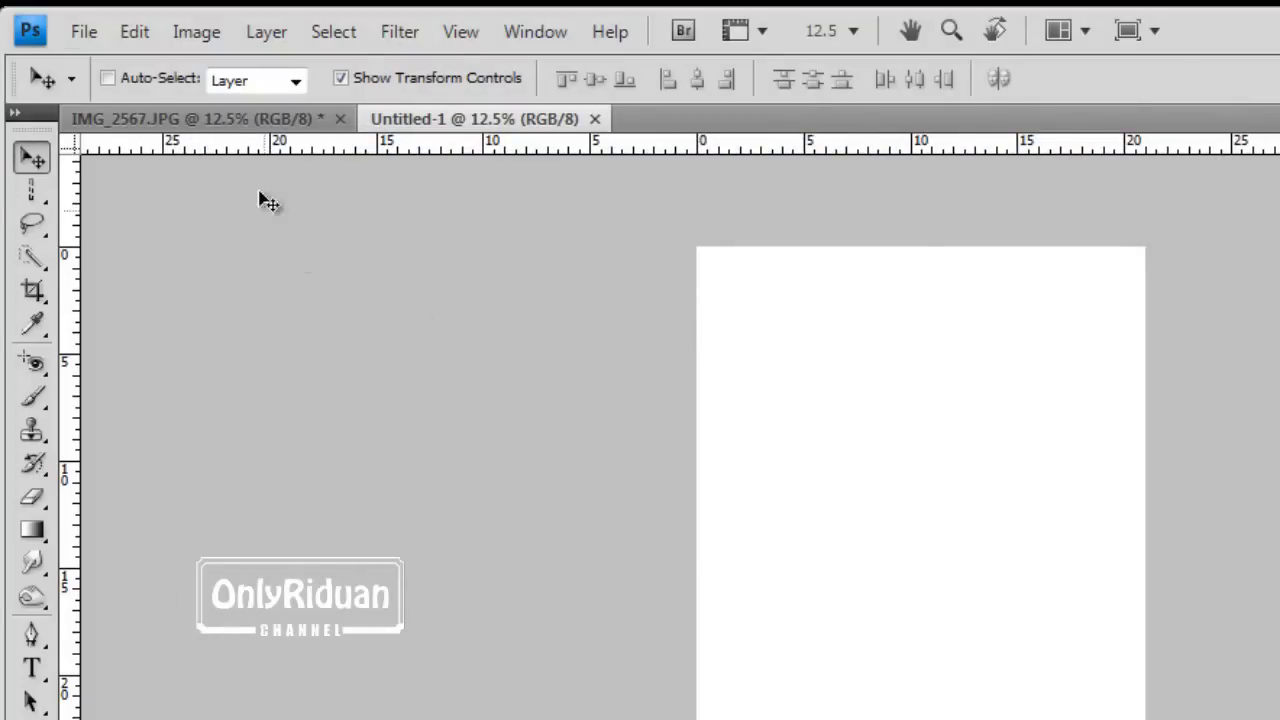
# Try placing the uncropped IMG_2567.JPG photo on the blank A4 page, and delete the resulting layer.
pyautogui.click(235, 120)
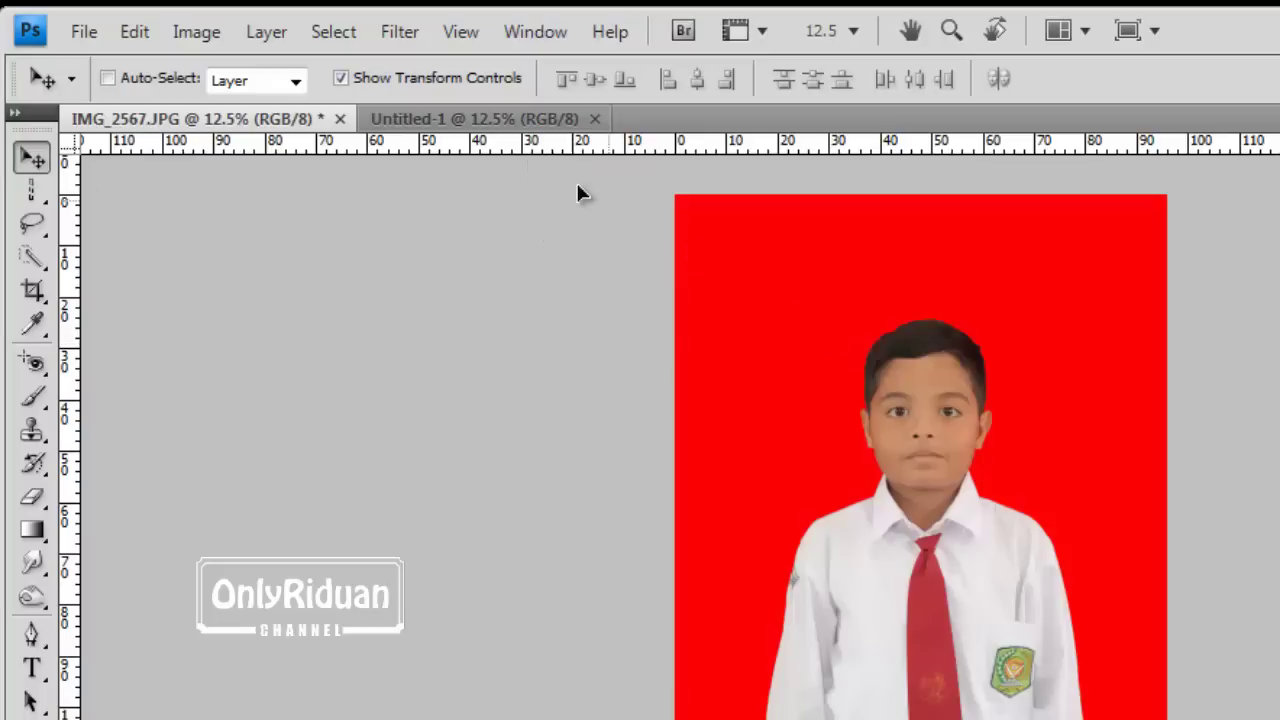
pyautogui.click(502, 118)
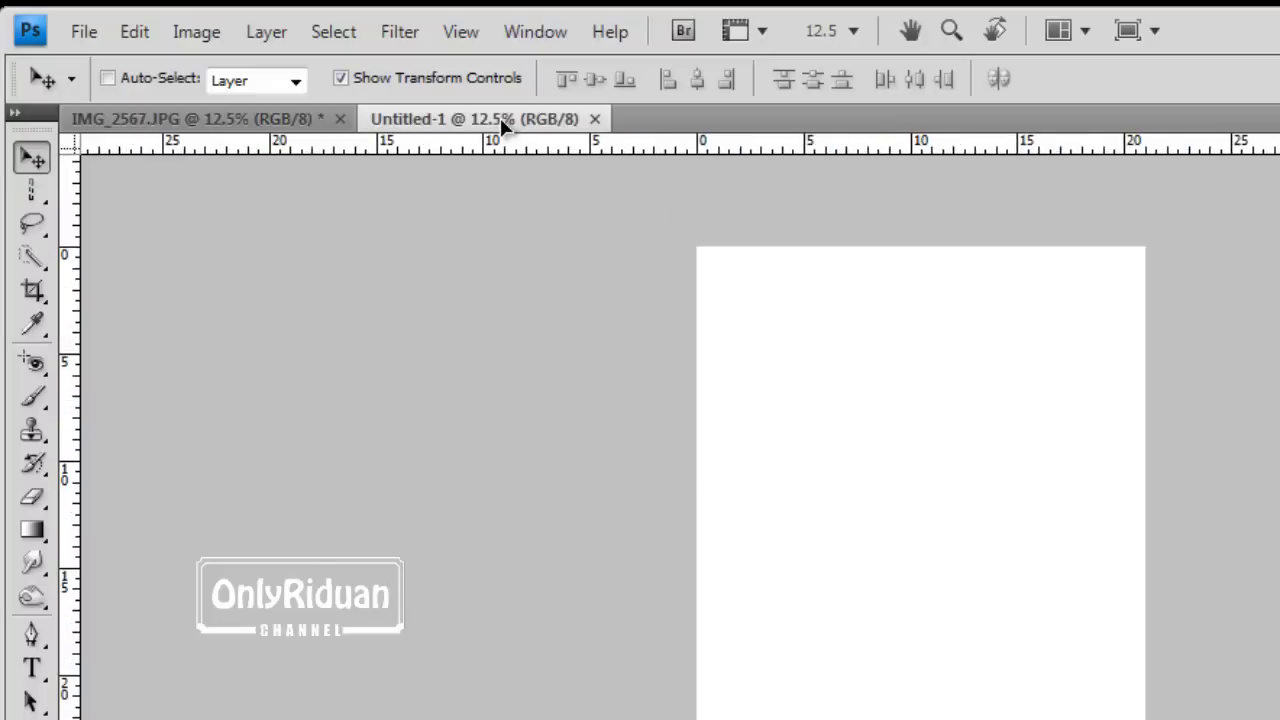
pyautogui.moveTo(502, 118); pyautogui.dragTo(901, 425)
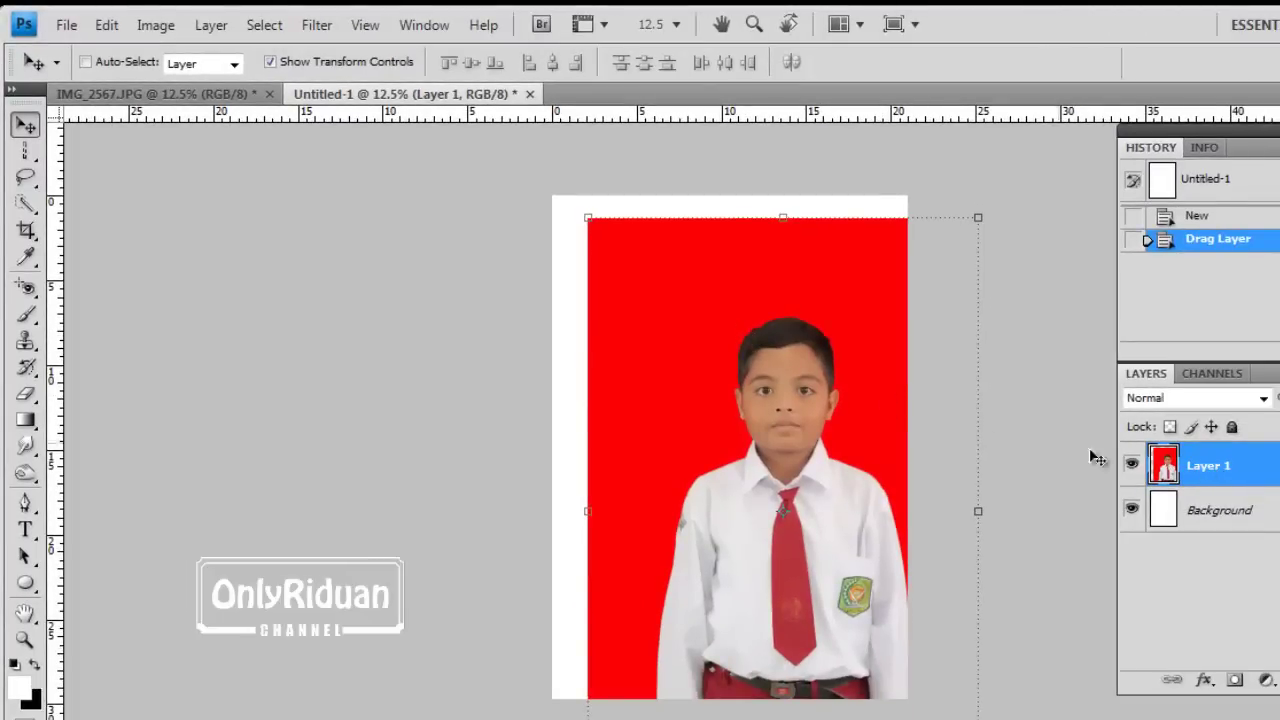
pyautogui.moveTo(1120, 425); pyautogui.dragTo(1236, 616)
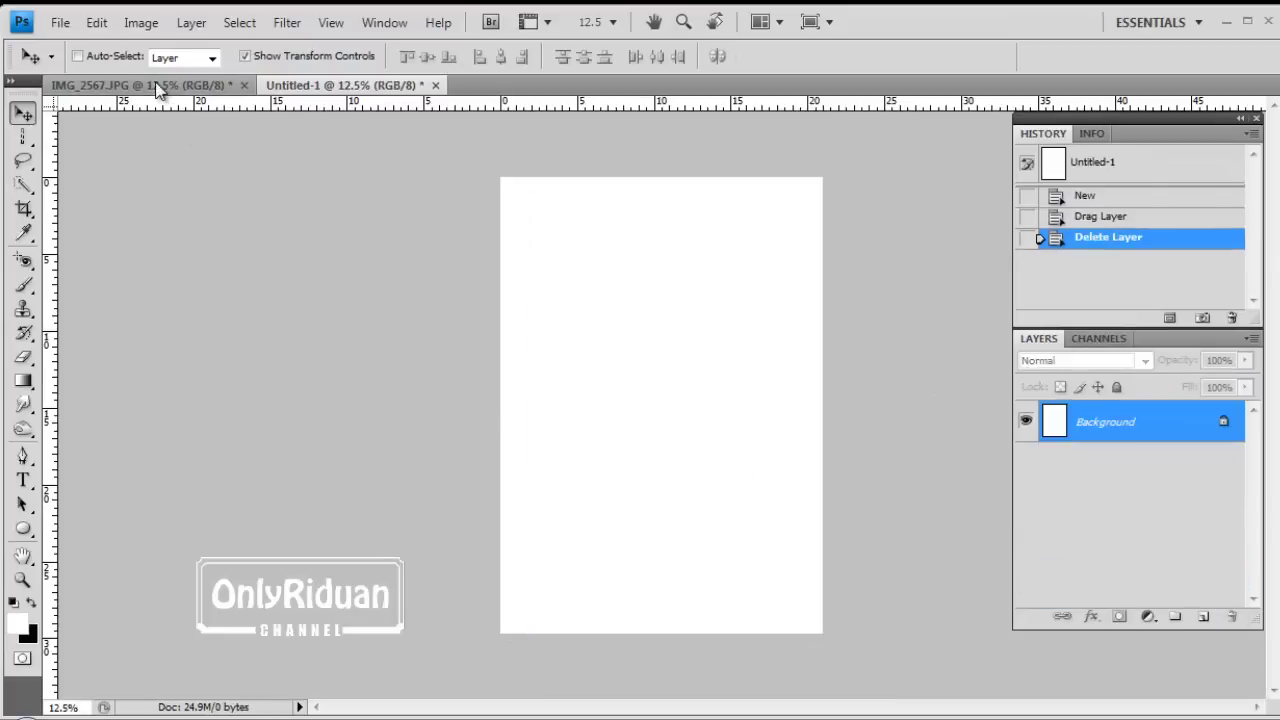
# Set up the Crop tool for IMG_2567.JPG with width 4 cm, height 6 cm and resolution 300 pixels/cm.
pyautogui.click(157, 85)
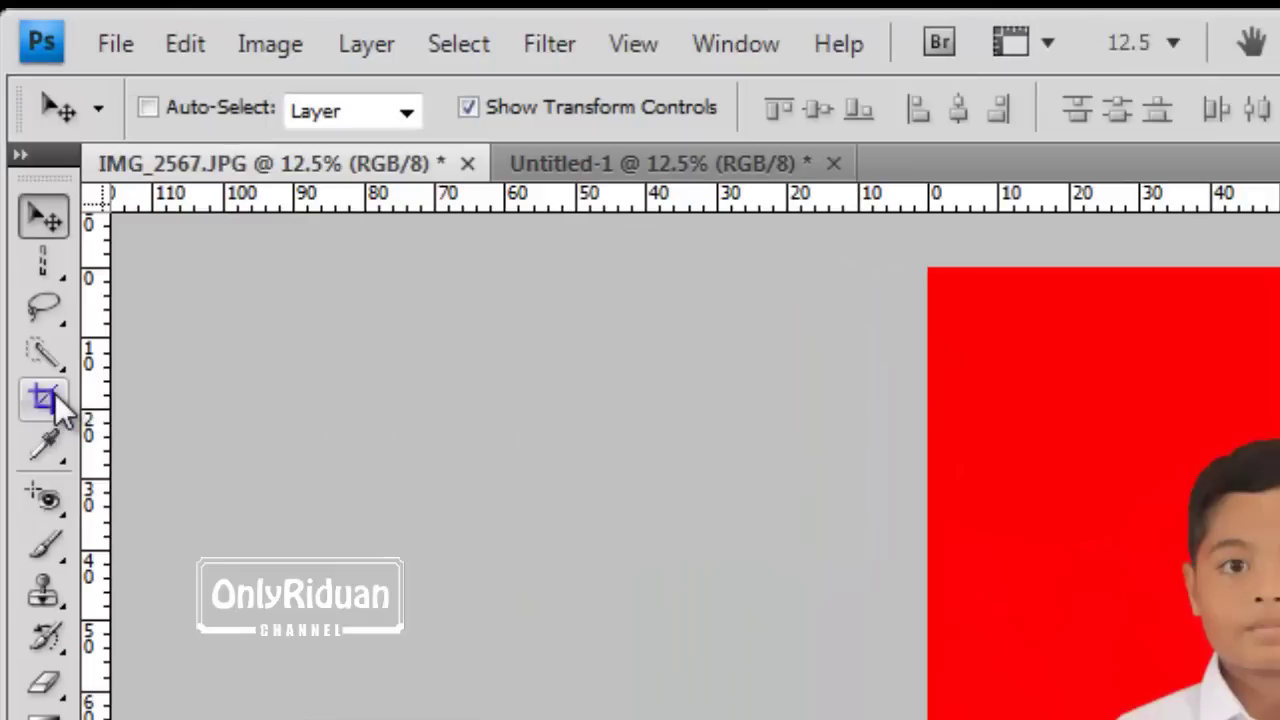
pyautogui.click(50, 398)
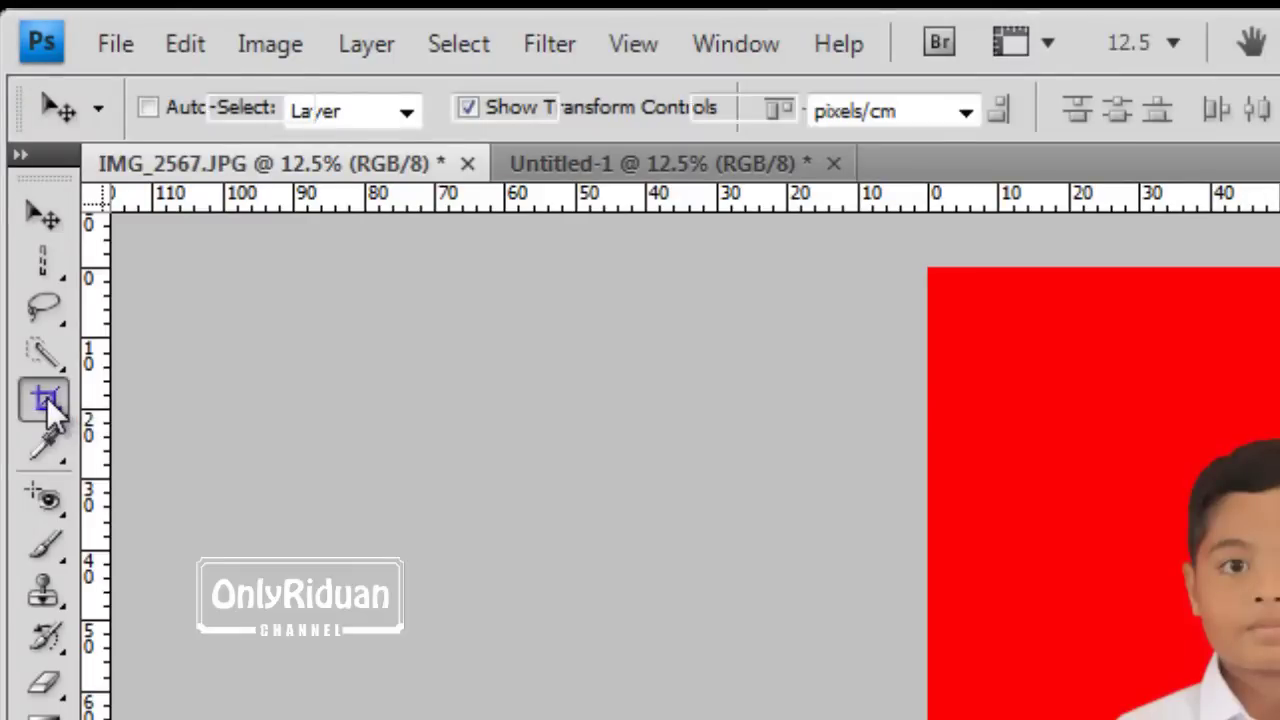
pyautogui.click(150, 397)
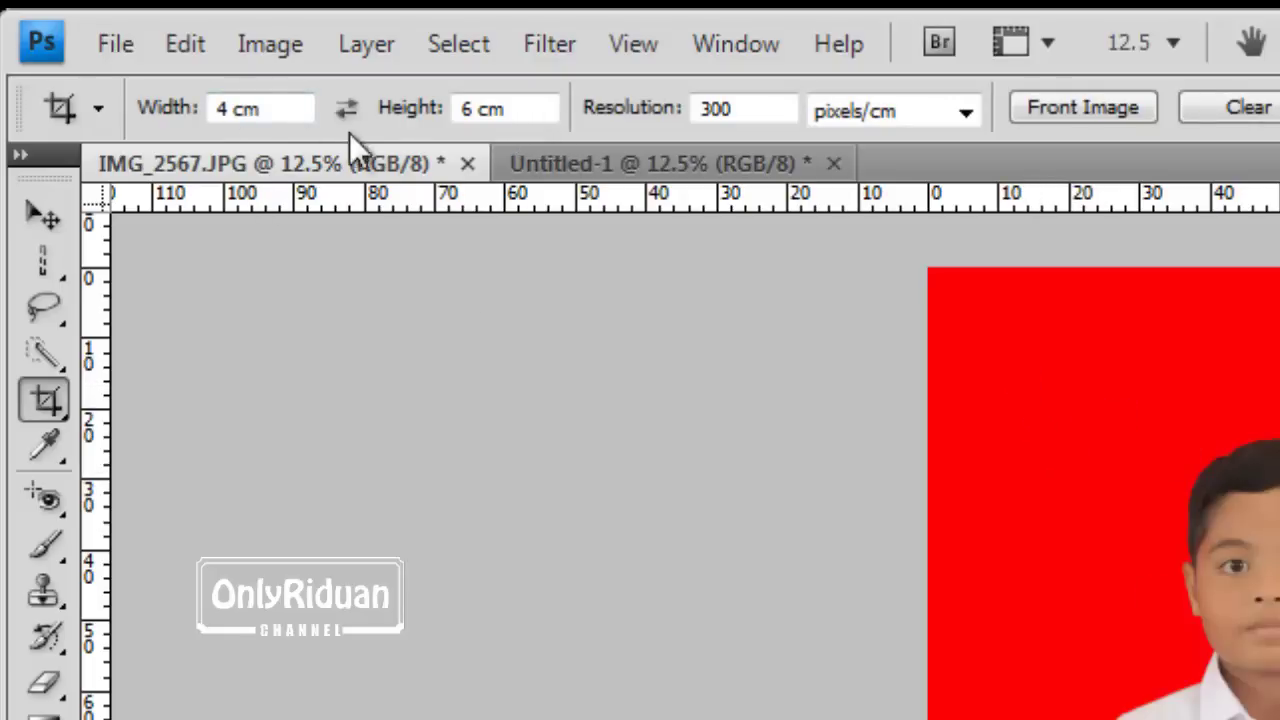
pyautogui.click(229, 108)
pyautogui.doubleClick(222, 108)
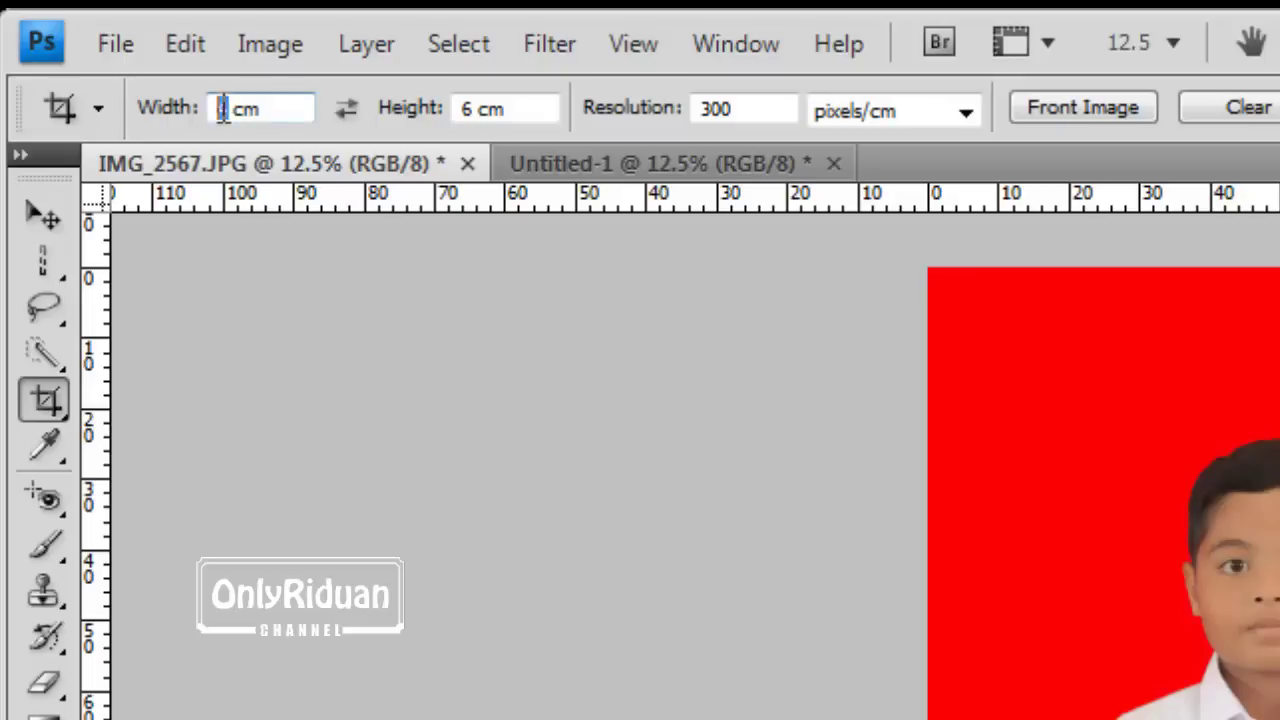
pyautogui.doubleClick(468, 109)
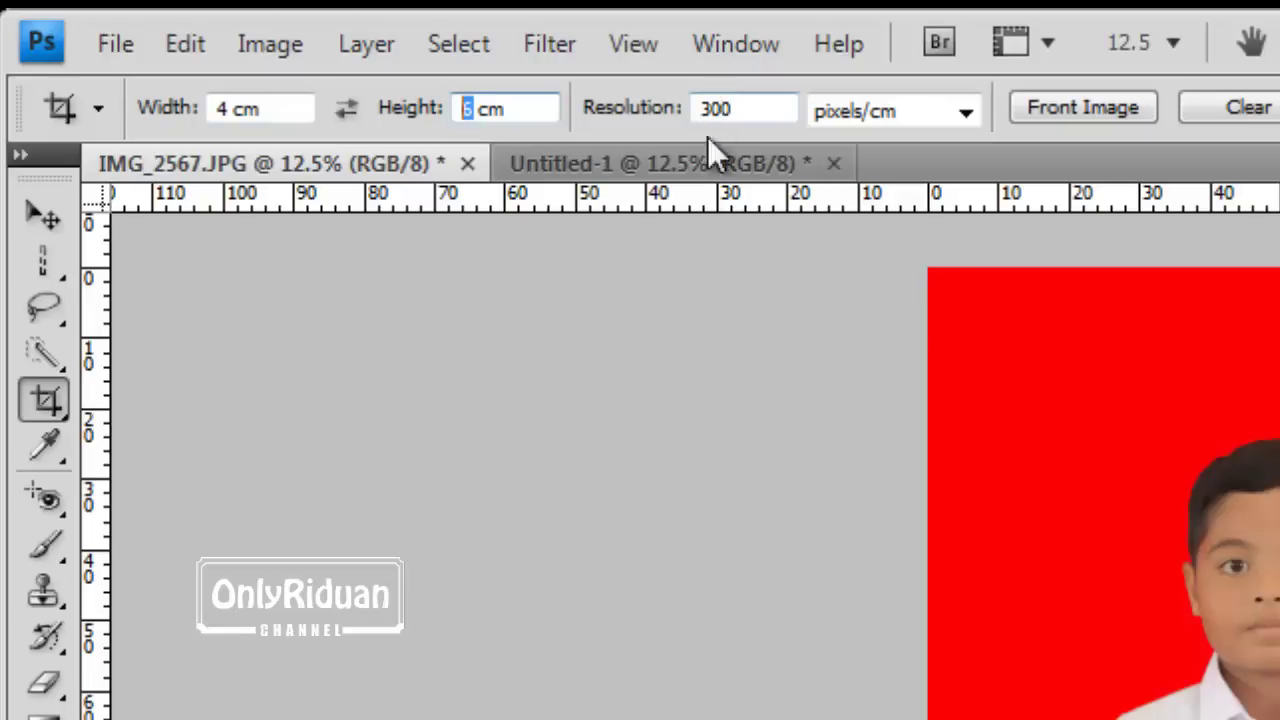
pyautogui.click(931, 112)
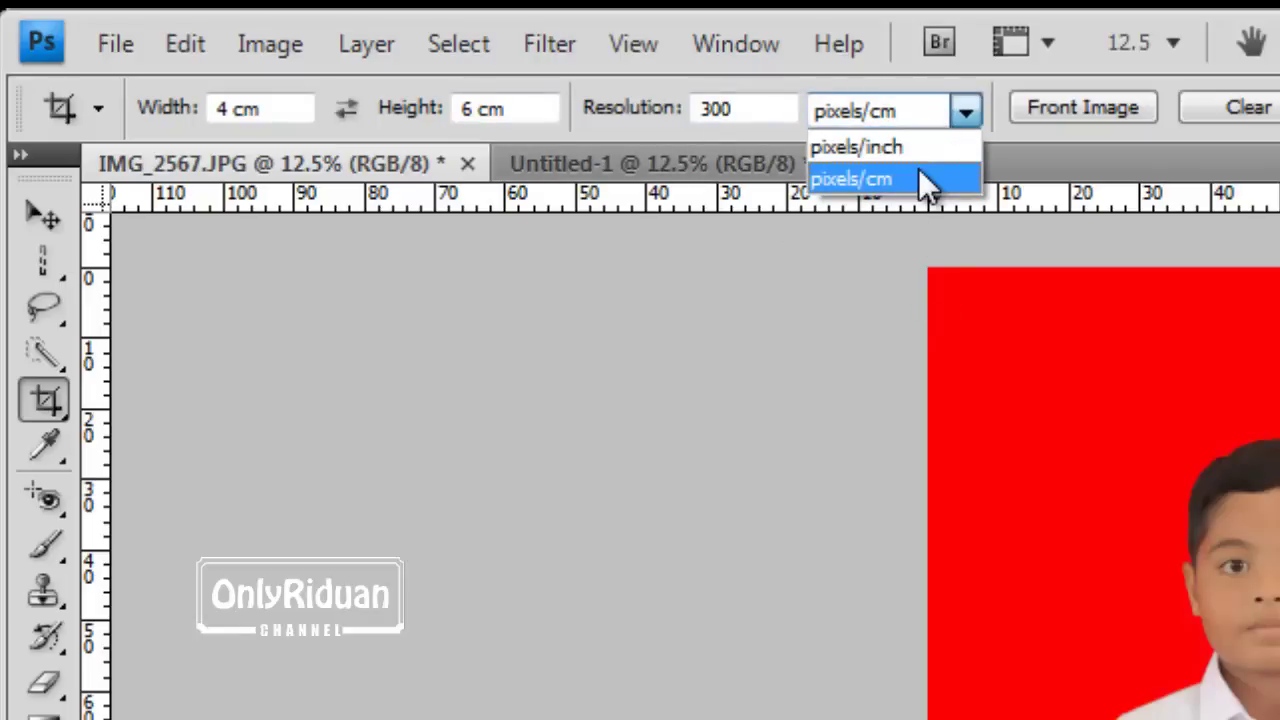
pyautogui.click(917, 180)
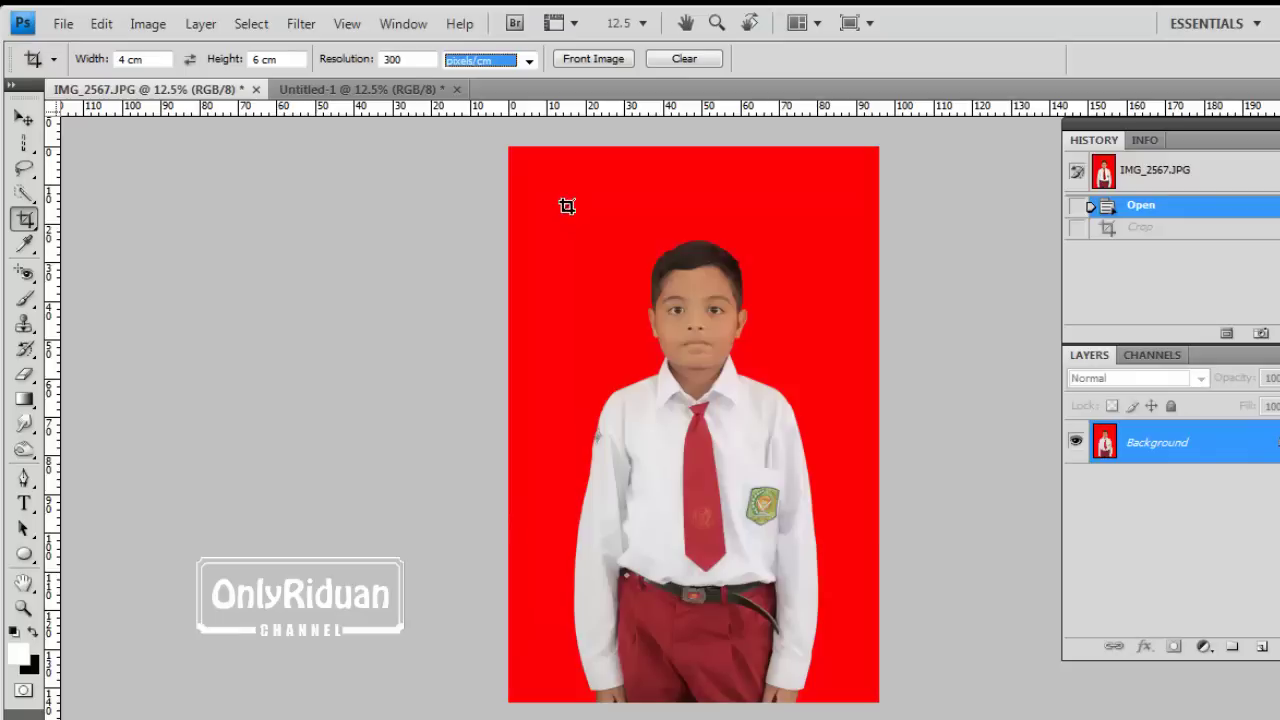
pyautogui.moveTo(567, 206); pyautogui.dragTo(952, 590)
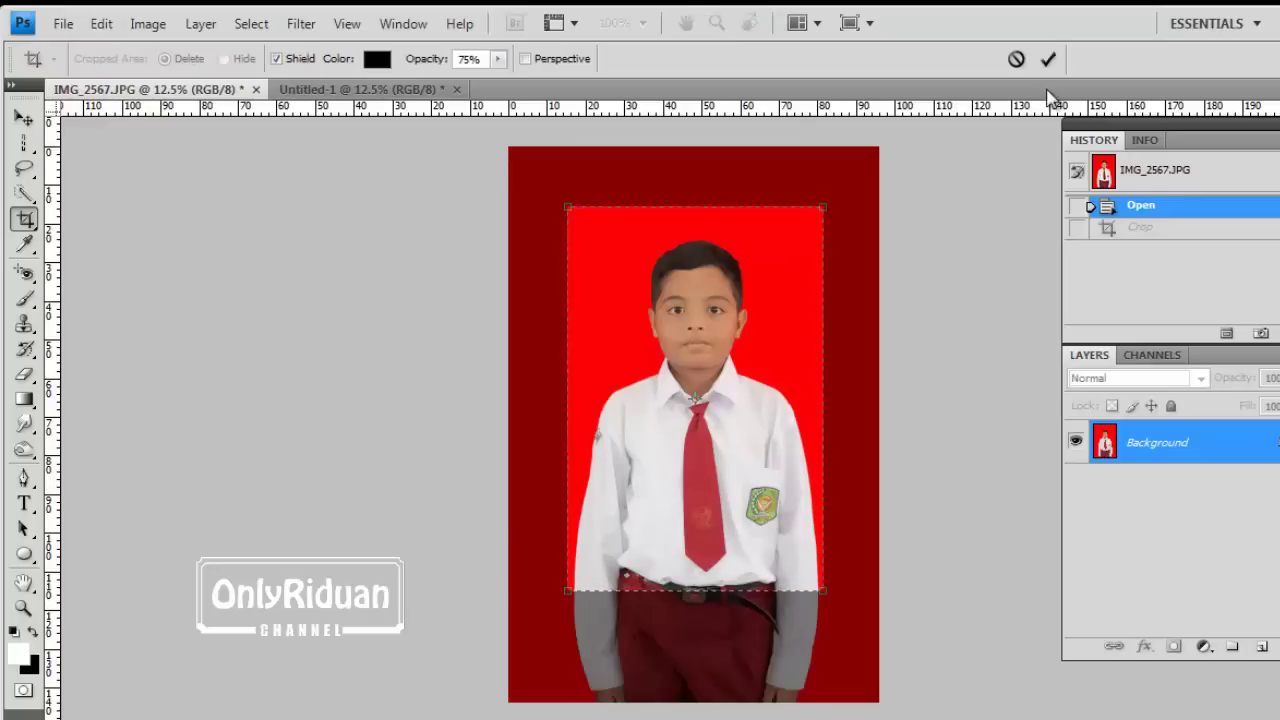
pyautogui.click(1017, 59)
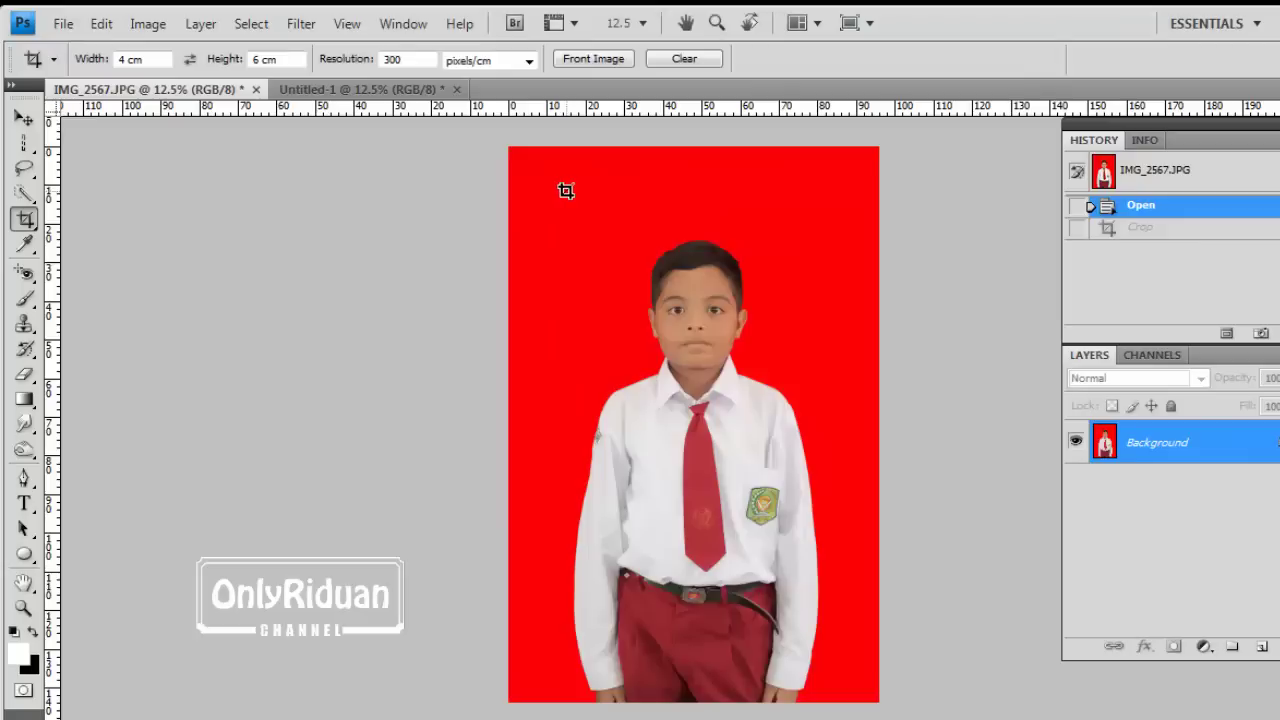
pyautogui.moveTo(566, 190)
pyautogui.mouseDown()
pyautogui.moveTo(730, 290)
pyautogui.moveTo(820, 410)
pyautogui.moveTo(891, 569)
pyautogui.mouseUp()
pyautogui.moveTo(891, 569); pyautogui.dragTo(891, 569)
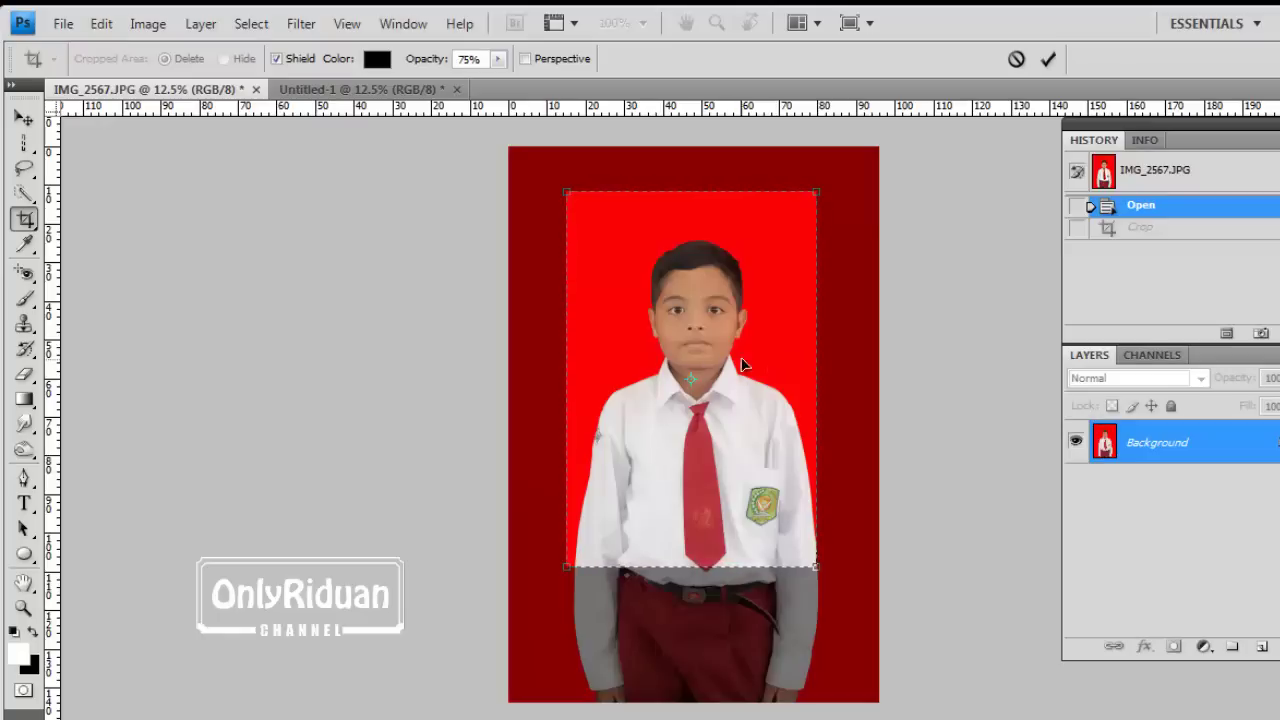
pyautogui.click(1016, 59)
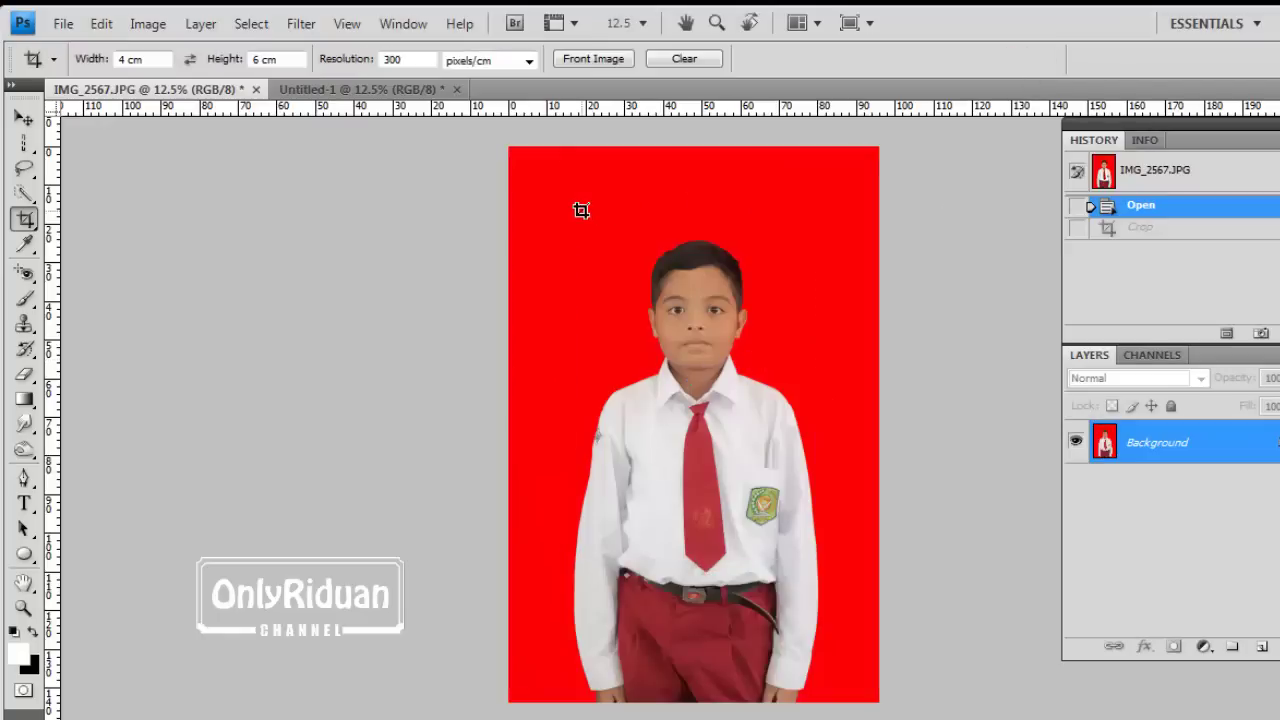
# Crop the photo at the 4 × 6 cm setting, framing the boy from just above the head to the lower tie.
pyautogui.moveTo(586, 207); pyautogui.dragTo(838, 541)
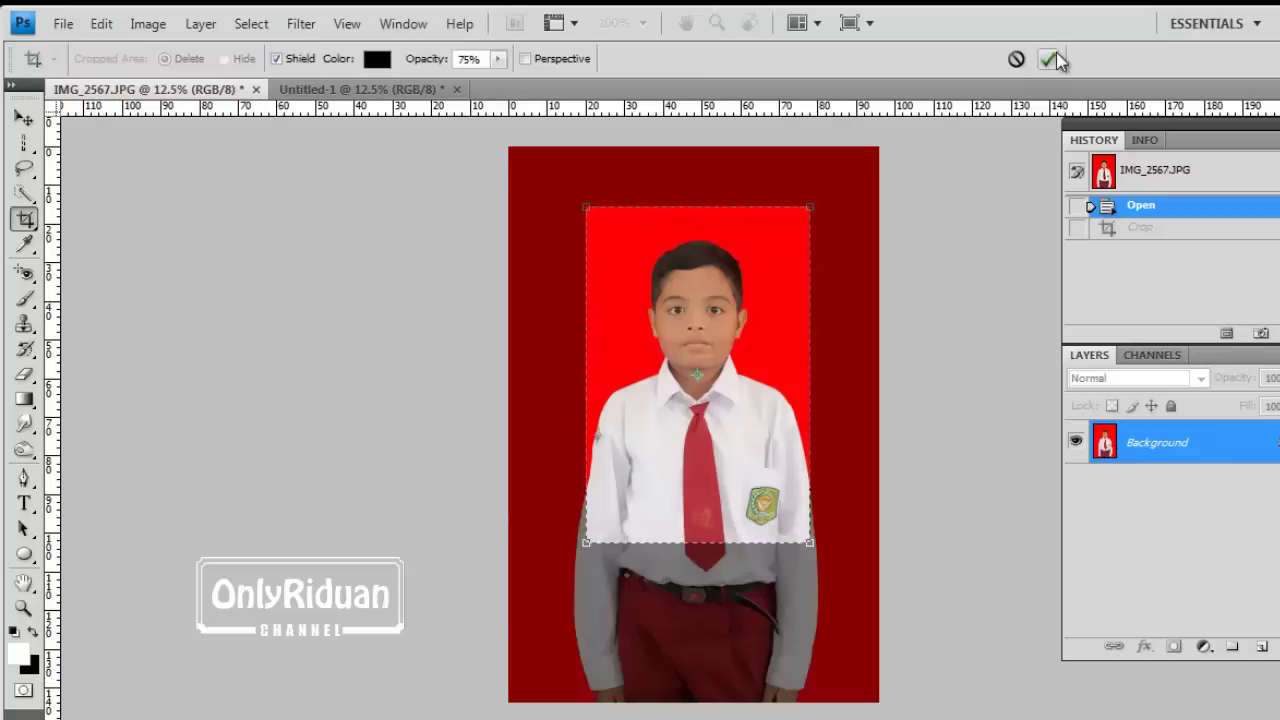
pyautogui.click(1050, 60)
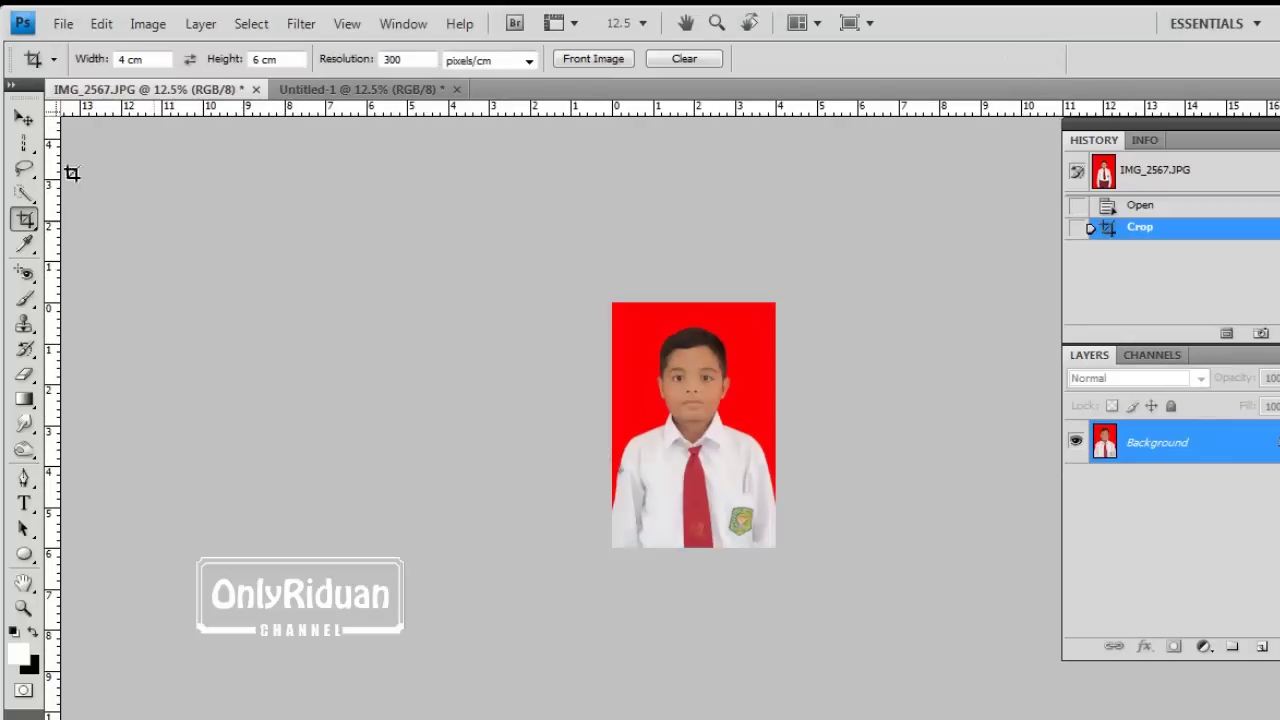
# Copy the cropped photo into the Untitled-1 A4 document and position it near the middle of the page.
pyautogui.click(24, 120)
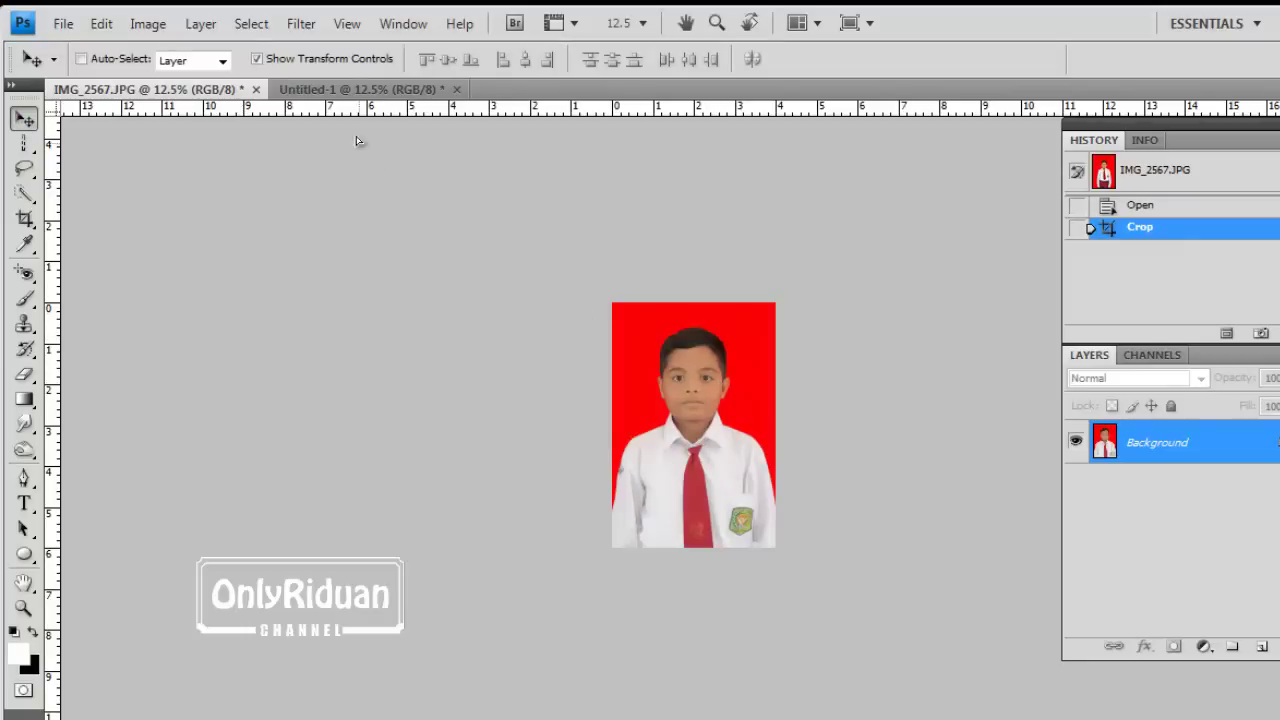
pyautogui.moveTo(347, 91); pyautogui.dragTo(659, 367)
pyautogui.moveTo(630, 305); pyautogui.dragTo(726, 313)
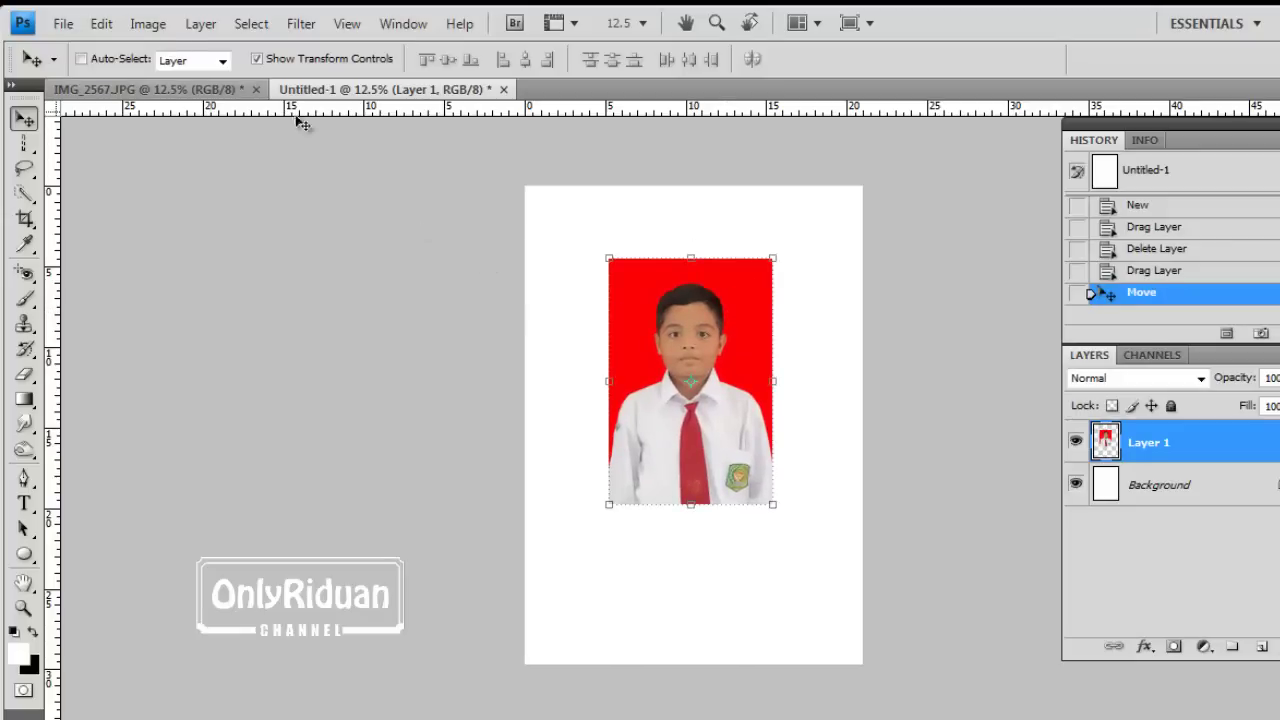
pyautogui.moveTo(726, 327); pyautogui.dragTo(747, 356)
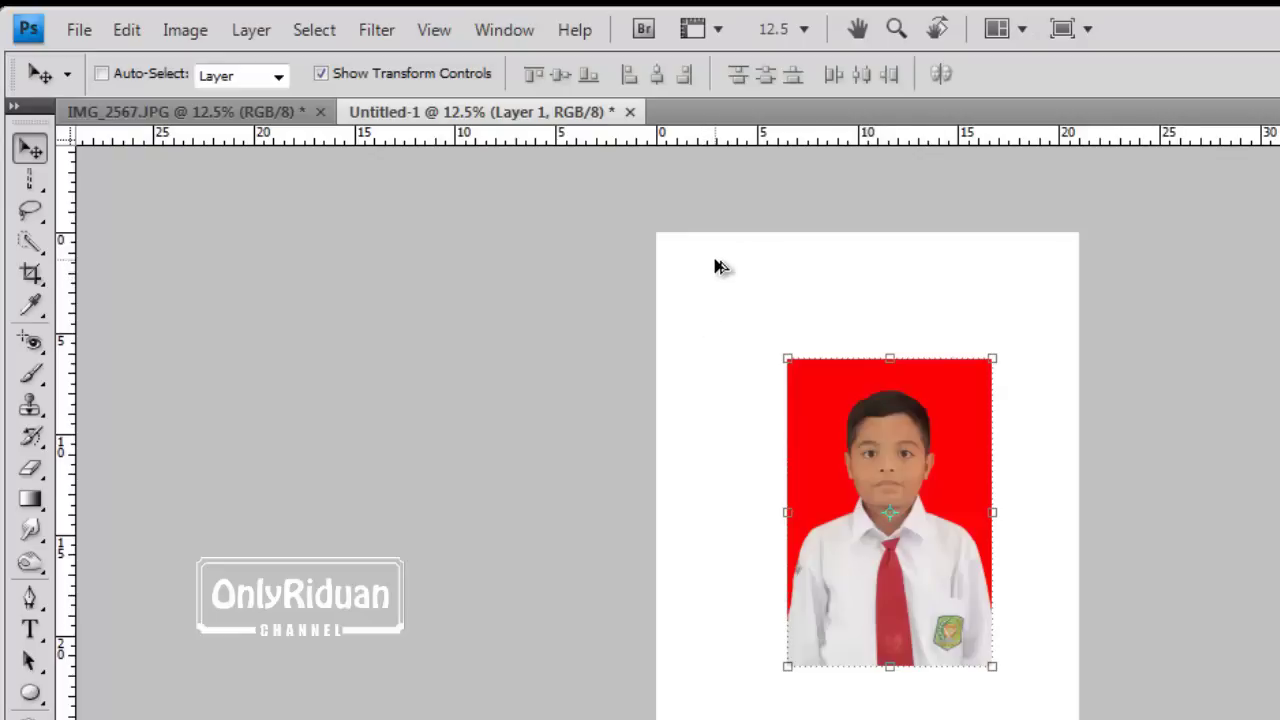
# Add a vertical guide at 4 cm and a horizontal guide at 6 cm on the A4 page.
pyautogui.scroll(6, 717, 260)
pyautogui.scroll(3, 700, 236)
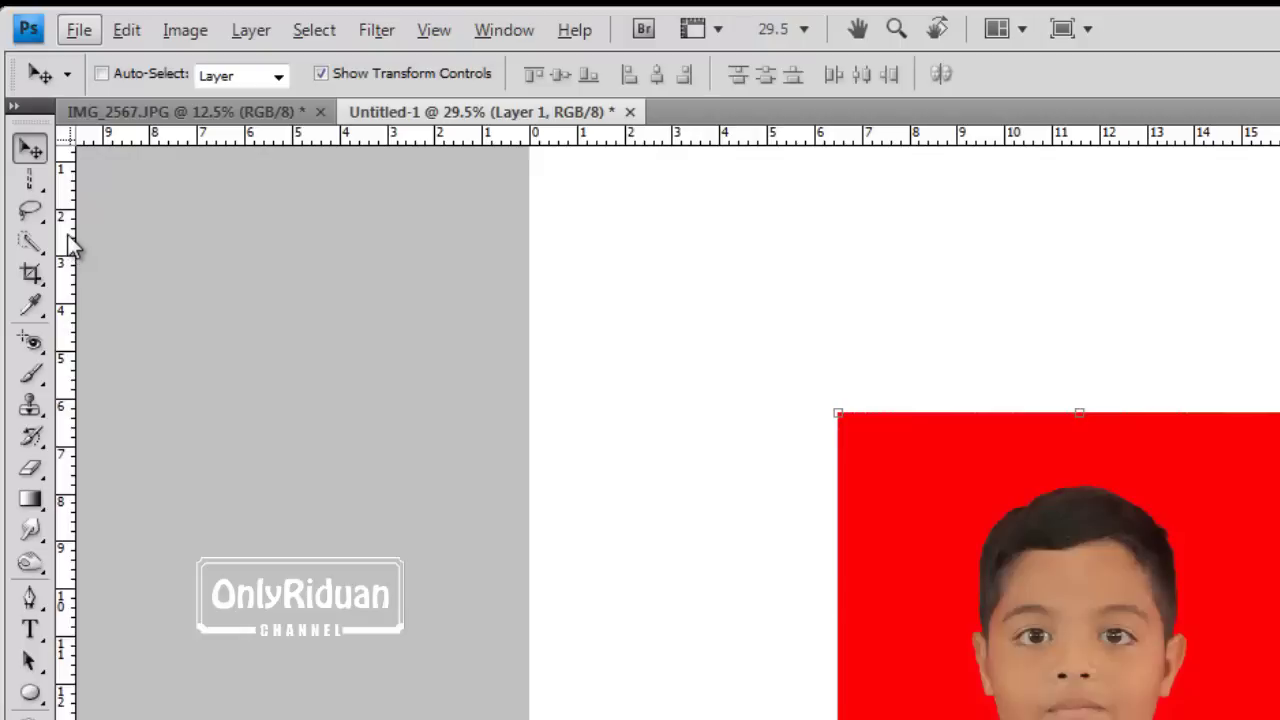
pyautogui.moveTo(68, 247); pyautogui.dragTo(720, 170)
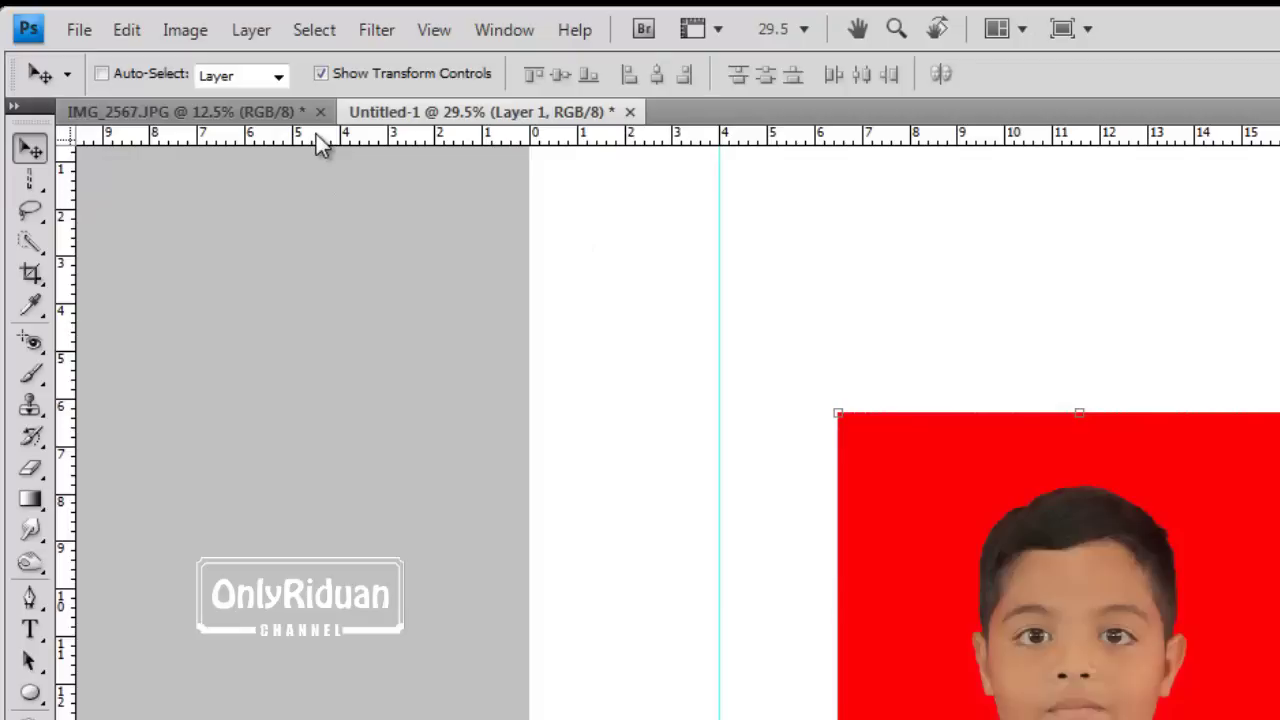
pyautogui.moveTo(316, 134); pyautogui.dragTo(117, 398)
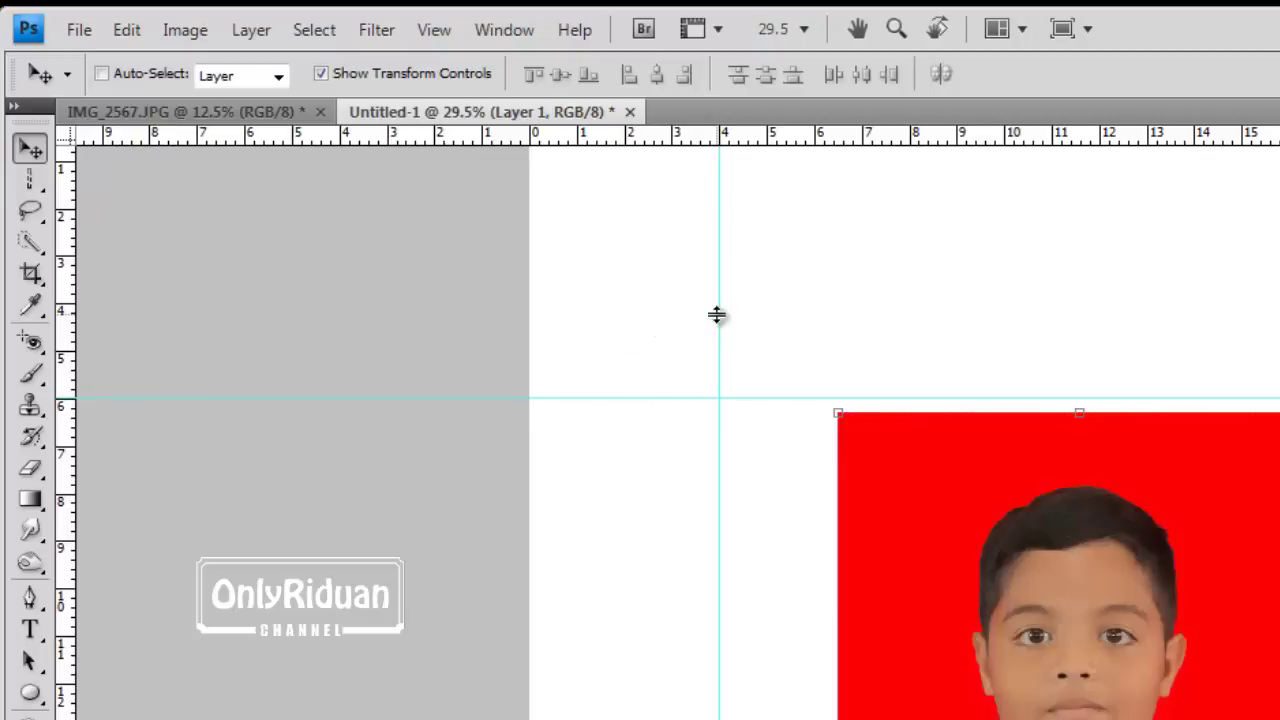
# Move the photo into the page's upper-left corner and scale it to about 39.5% to fit the 4 × 6 cm guides.
pyautogui.scroll(-5, 720, 318)
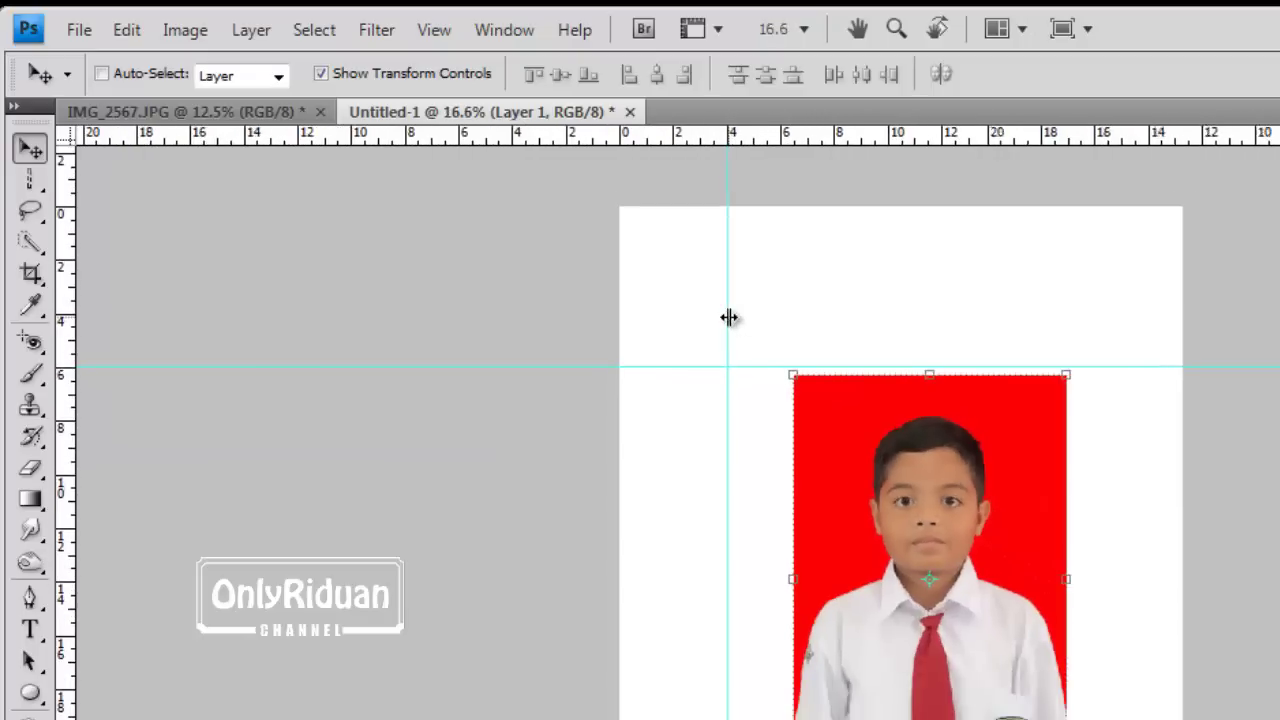
pyautogui.scroll(-1, 729, 317)
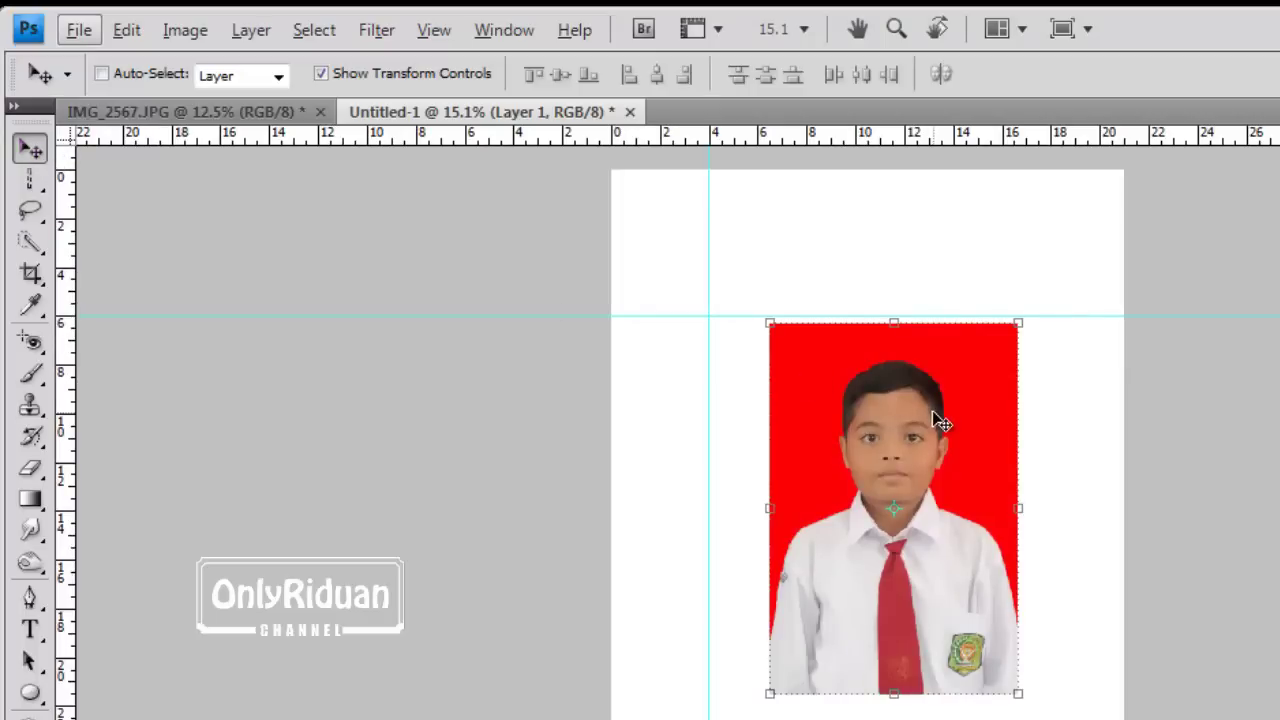
pyautogui.moveTo(937, 423); pyautogui.dragTo(780, 273)
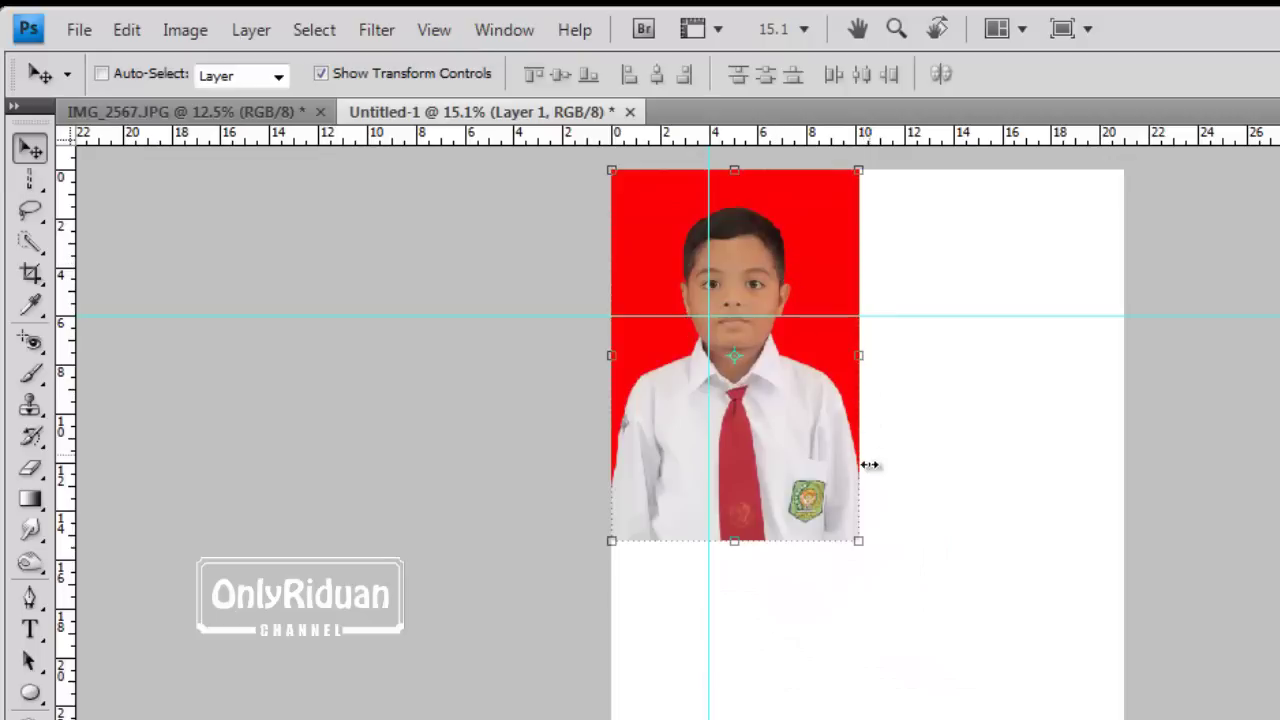
pyautogui.moveTo(857, 539); pyautogui.dragTo(705, 327)
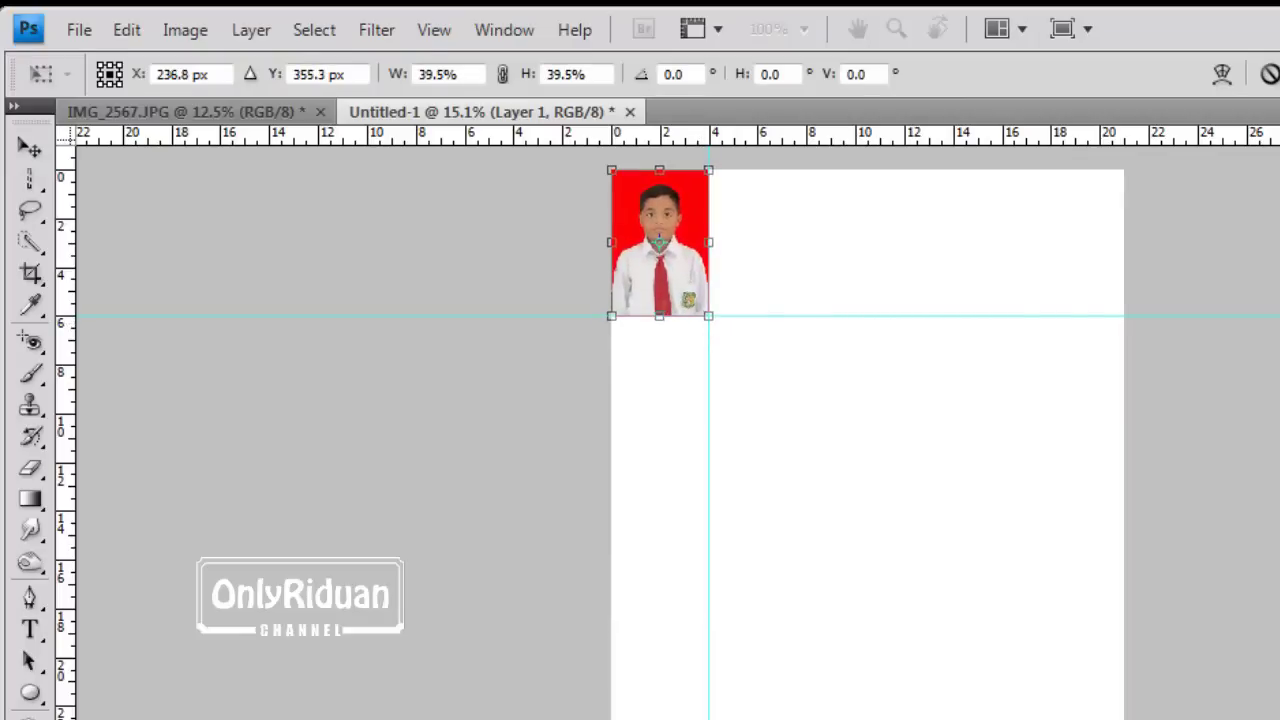
pyautogui.press('Return')
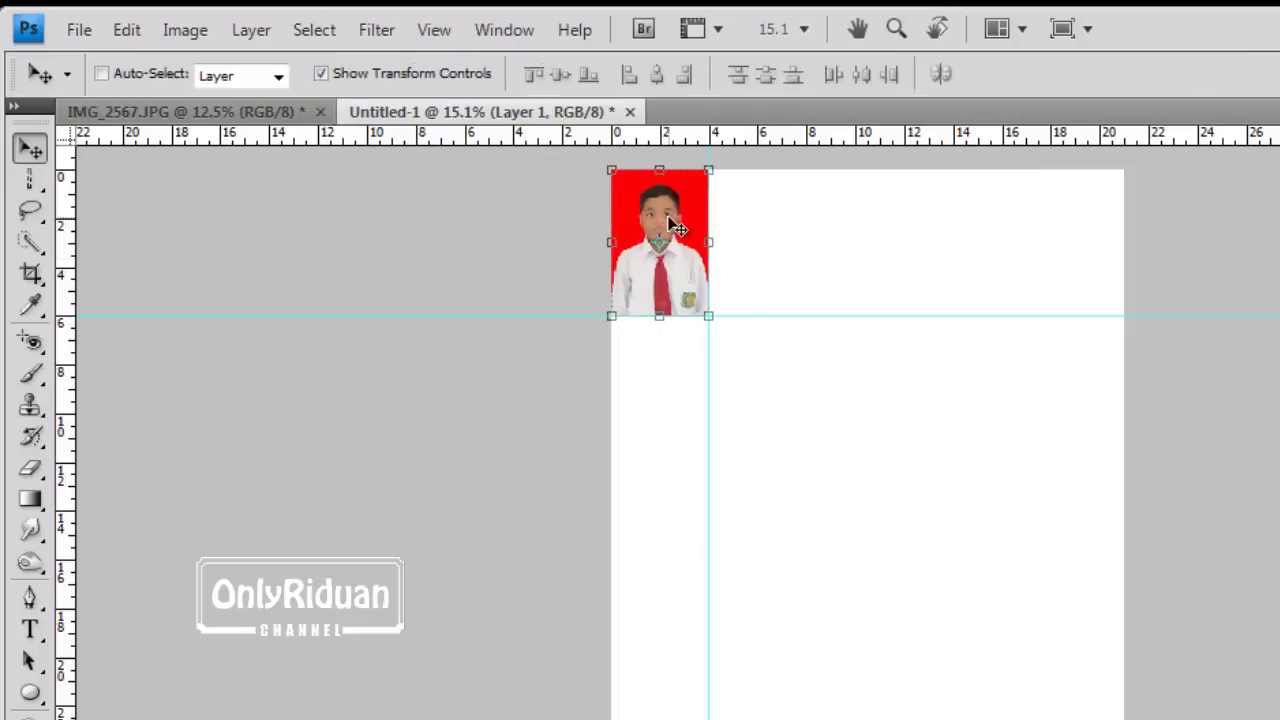
pyautogui.scroll(3, 677, 229)
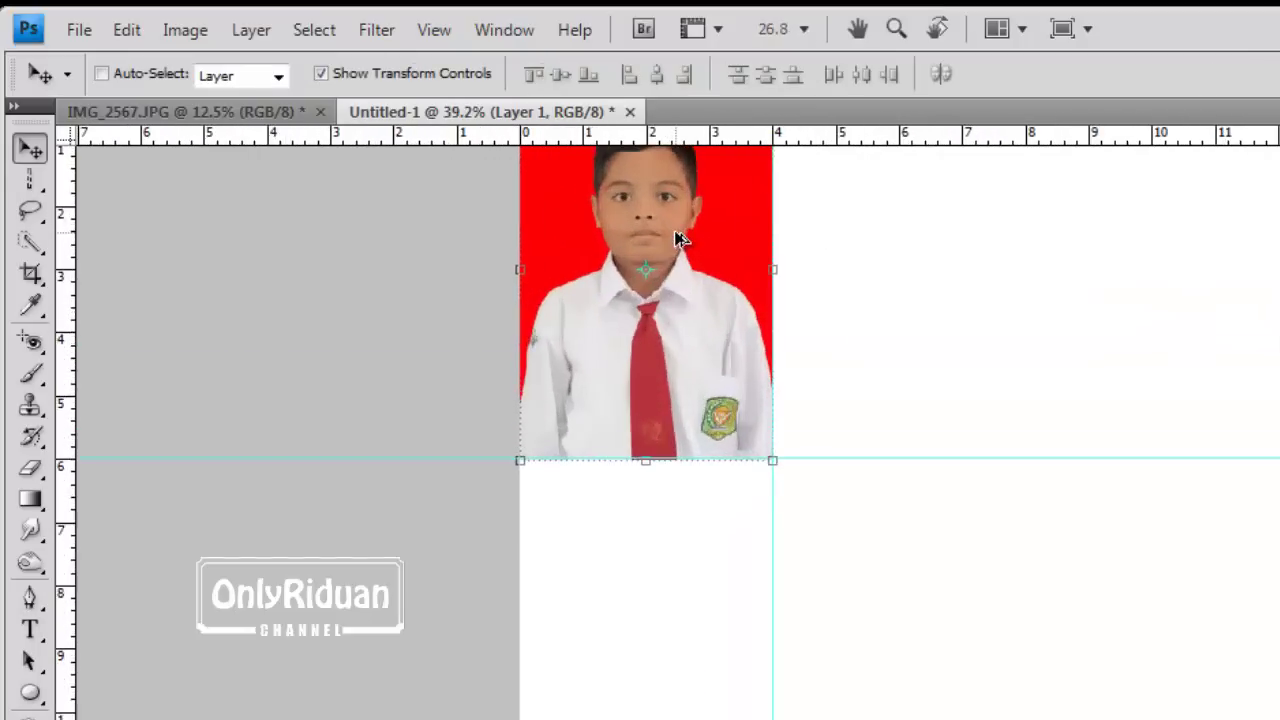
pyautogui.scroll(1, 677, 239)
pyautogui.scroll(1, 677, 239)
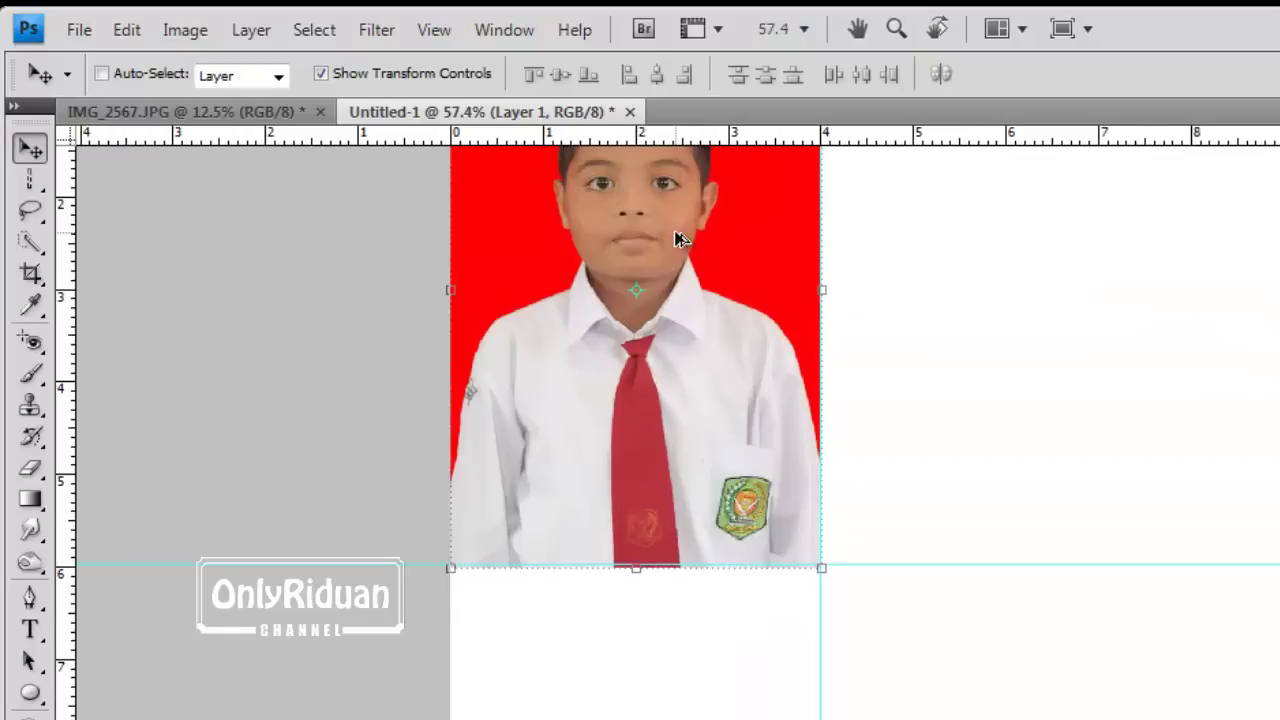
# Fine-tune the photo's size to about 99.6% so its lower-right corner meets the 4 cm and 6 cm guides.
pyautogui.scroll(1, 677, 239)
pyautogui.keyDown('alt'); pyautogui.click(836, 598); pyautogui.keyUp('alt')
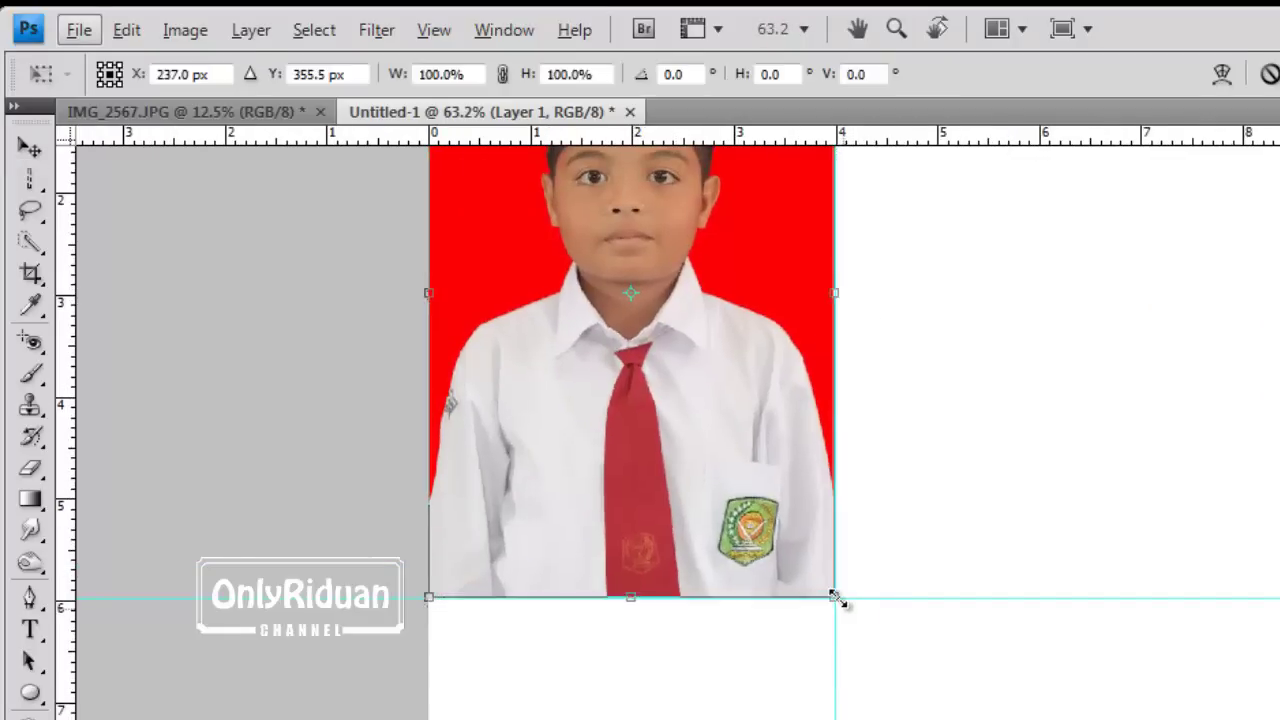
pyautogui.moveTo(836, 598); pyautogui.dragTo(840, 603)
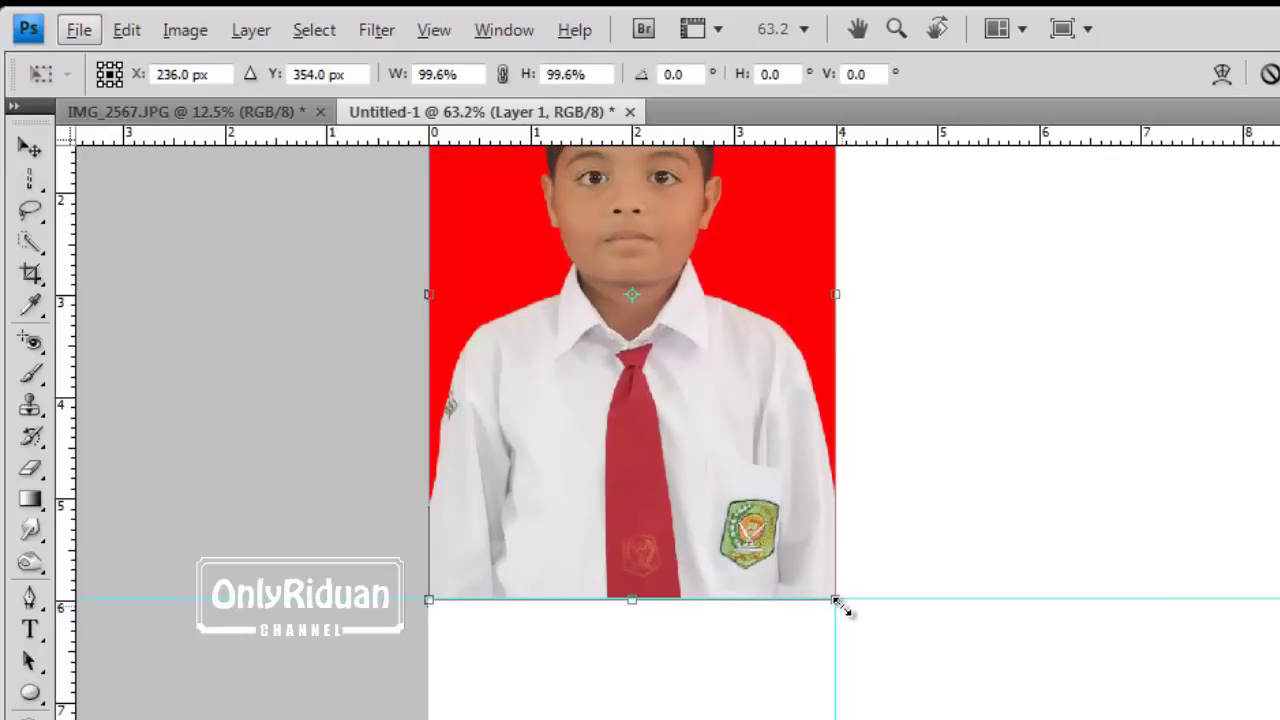
pyautogui.click(1221, 71)
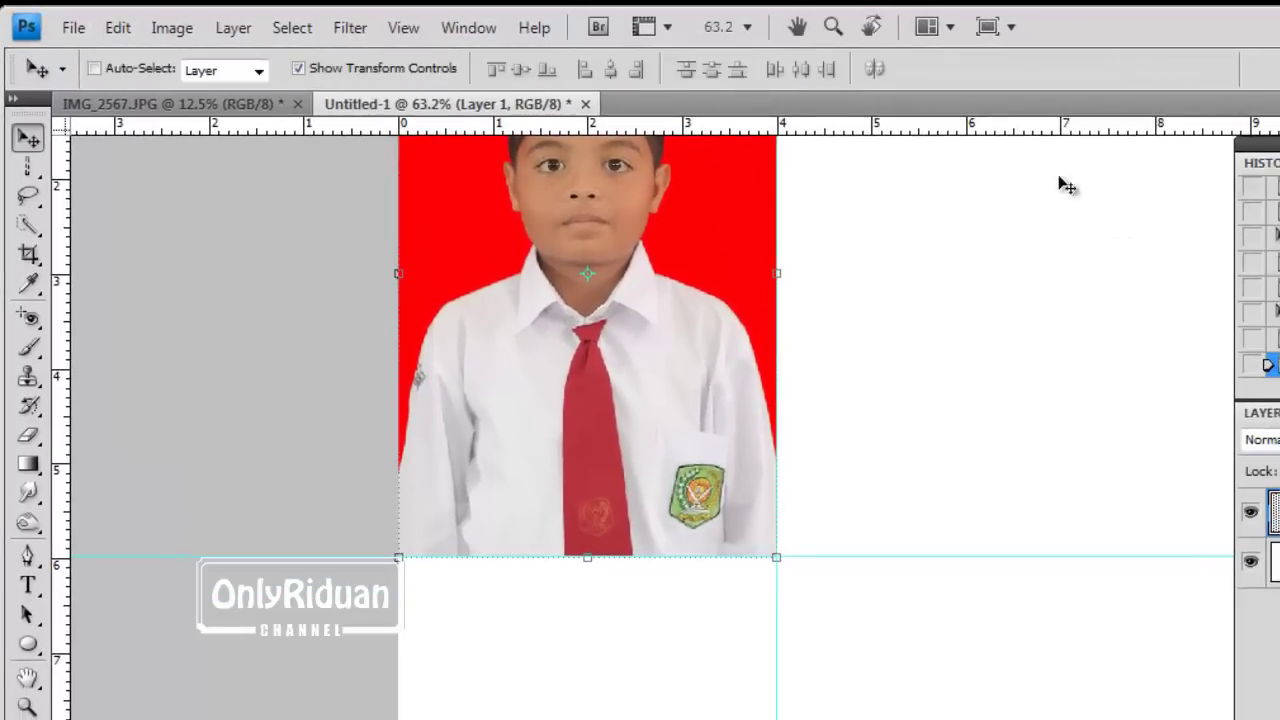
# Show the Actions panel and place it on the empty canvas area beside the A4 page.
pyautogui.scroll(-3, 828, 306)
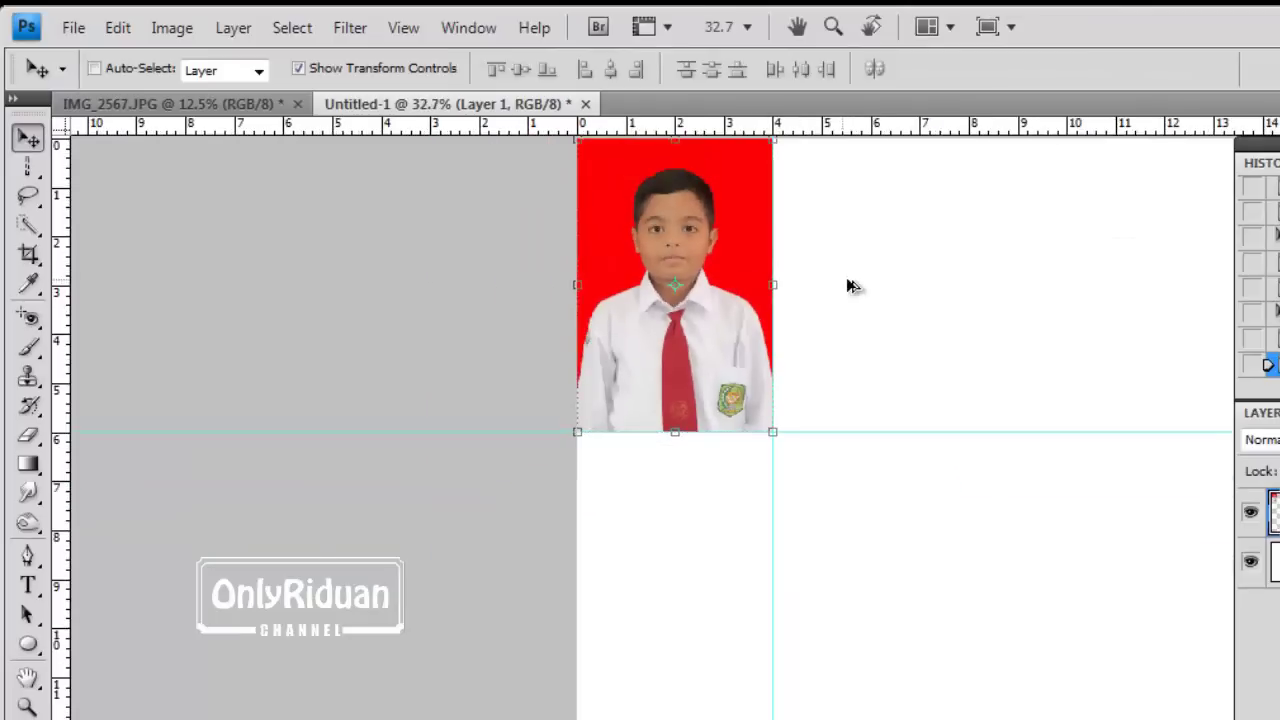
pyautogui.scroll(-1, 931, 287)
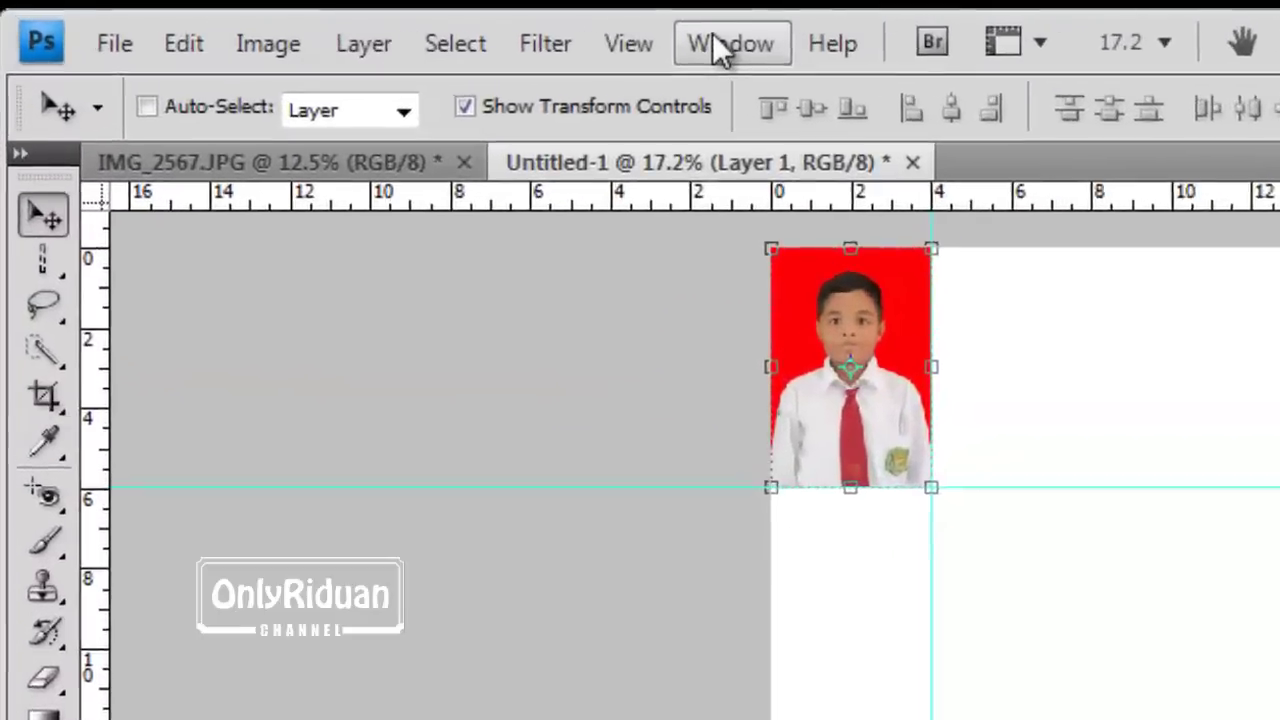
pyautogui.click(720, 40)
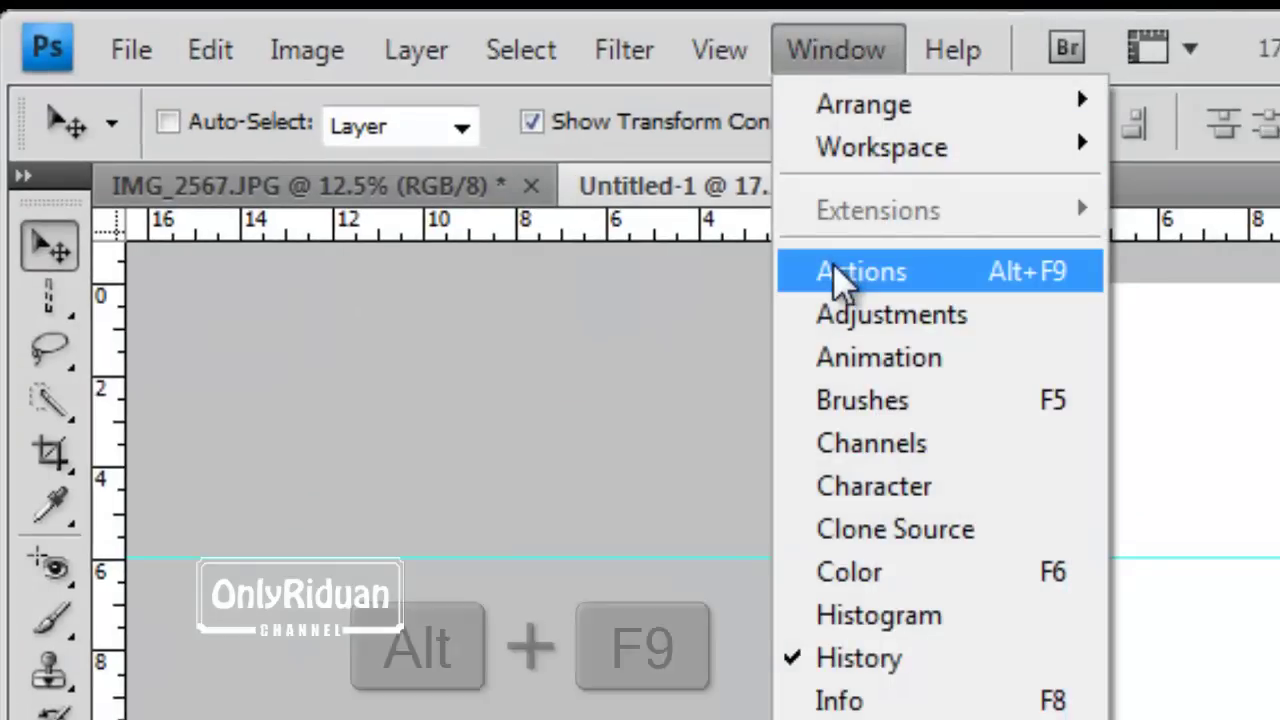
pyautogui.click(836, 270)
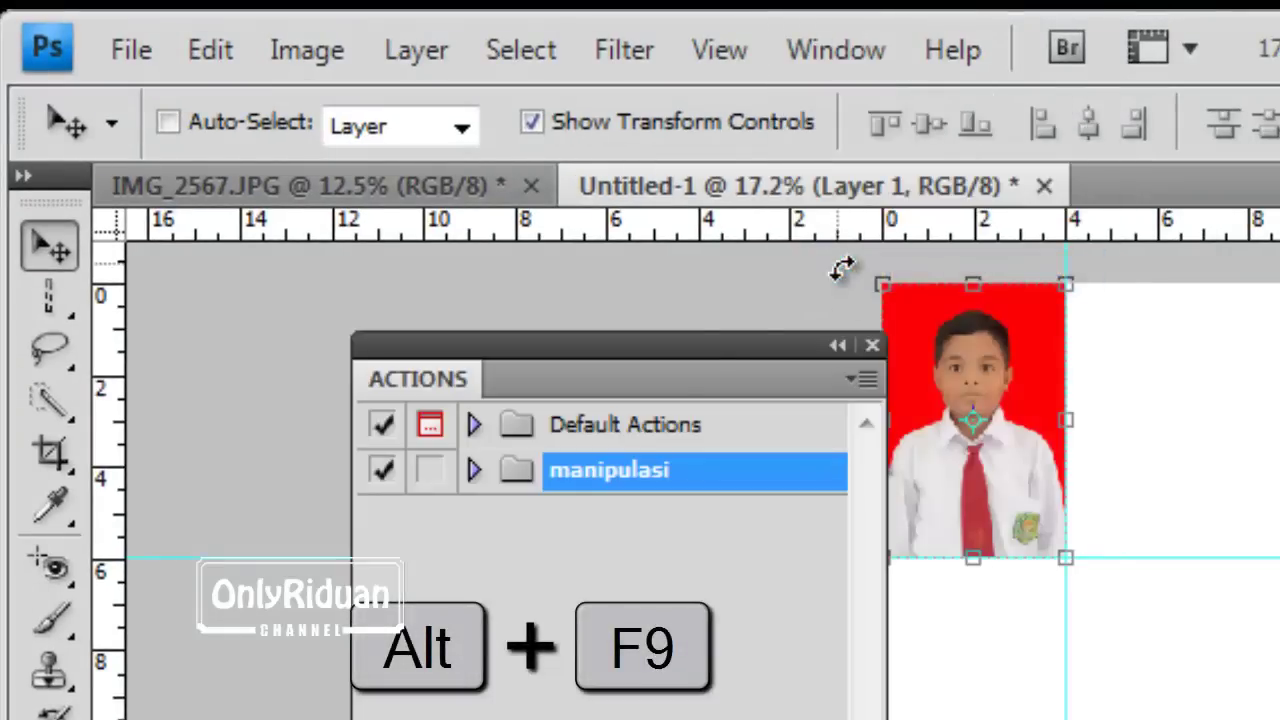
pyautogui.moveTo(657, 366); pyautogui.dragTo(544, 336)
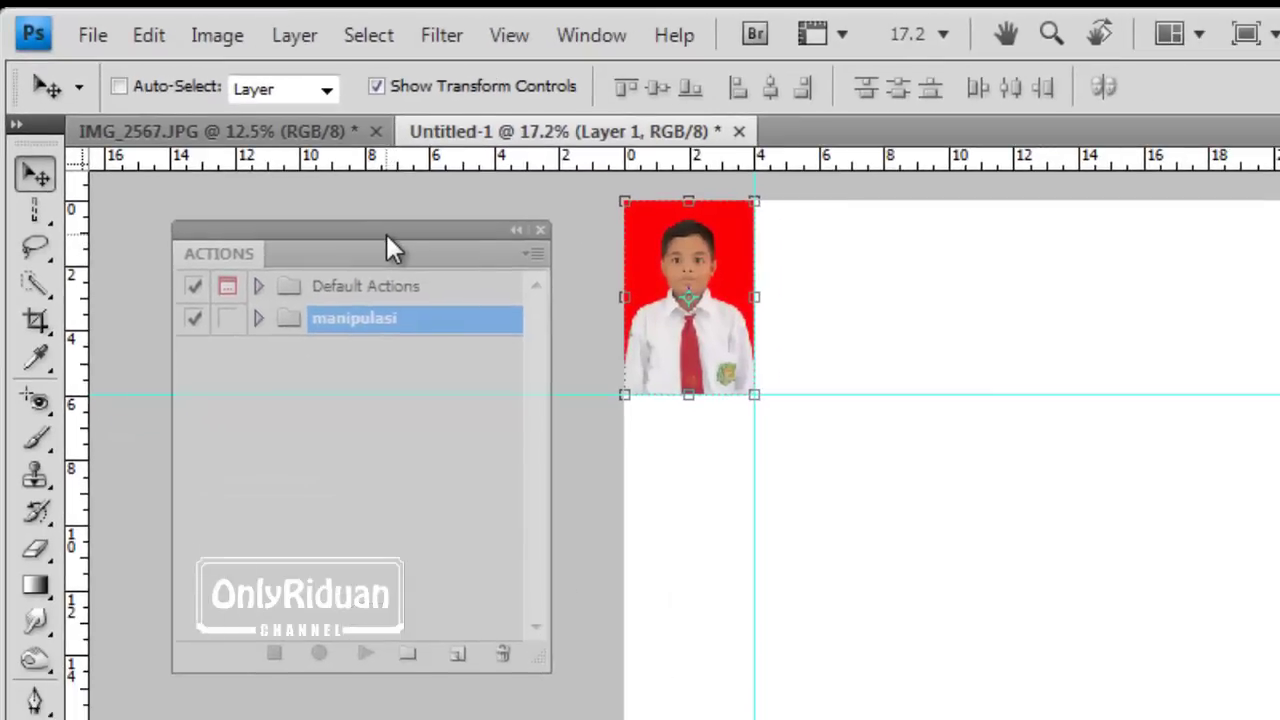
pyautogui.moveTo(387, 238); pyautogui.dragTo(387, 238)
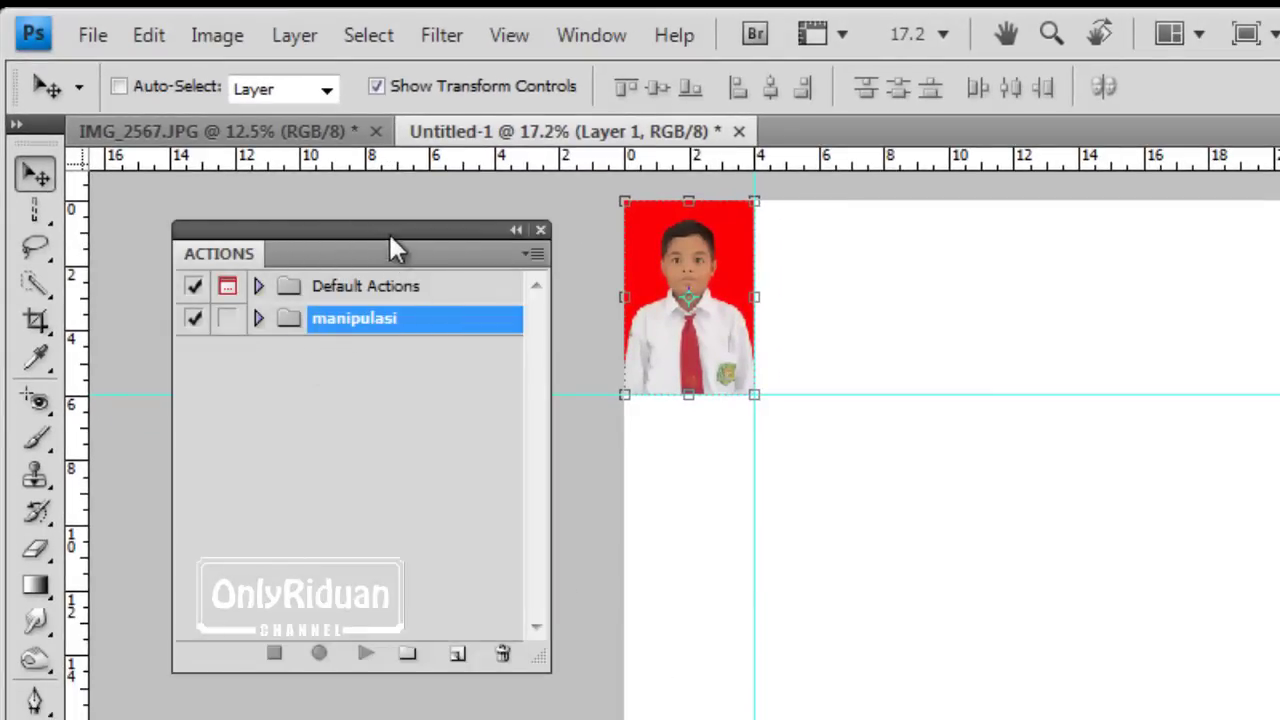
# Create a new action set named Cetak Kilat.
pyautogui.click(536, 256)
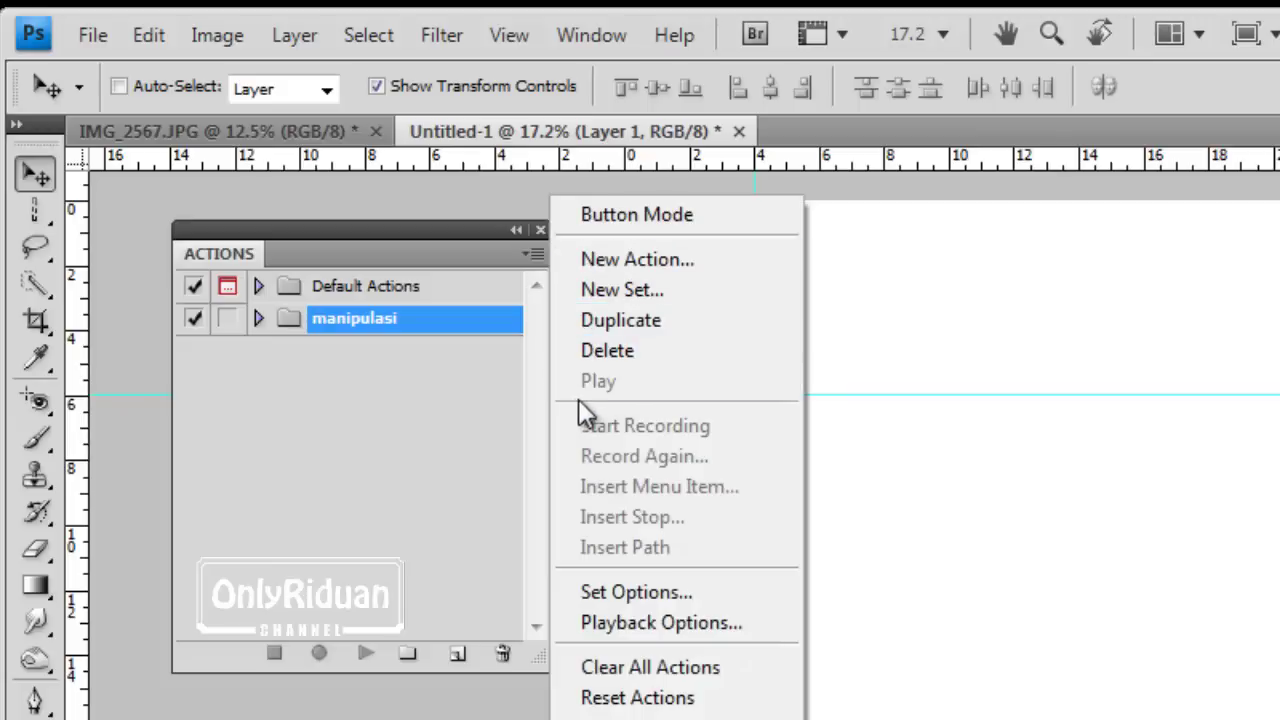
pyautogui.click(629, 289)
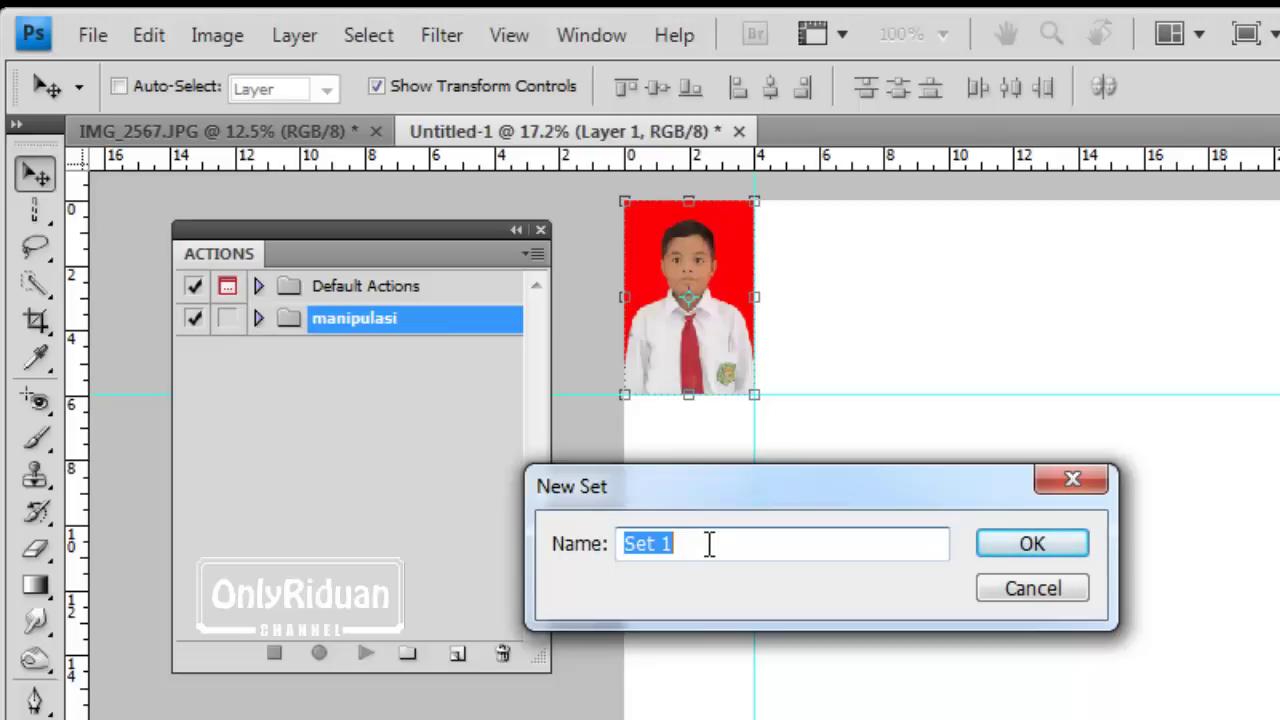
pyautogui.write('Cetak')
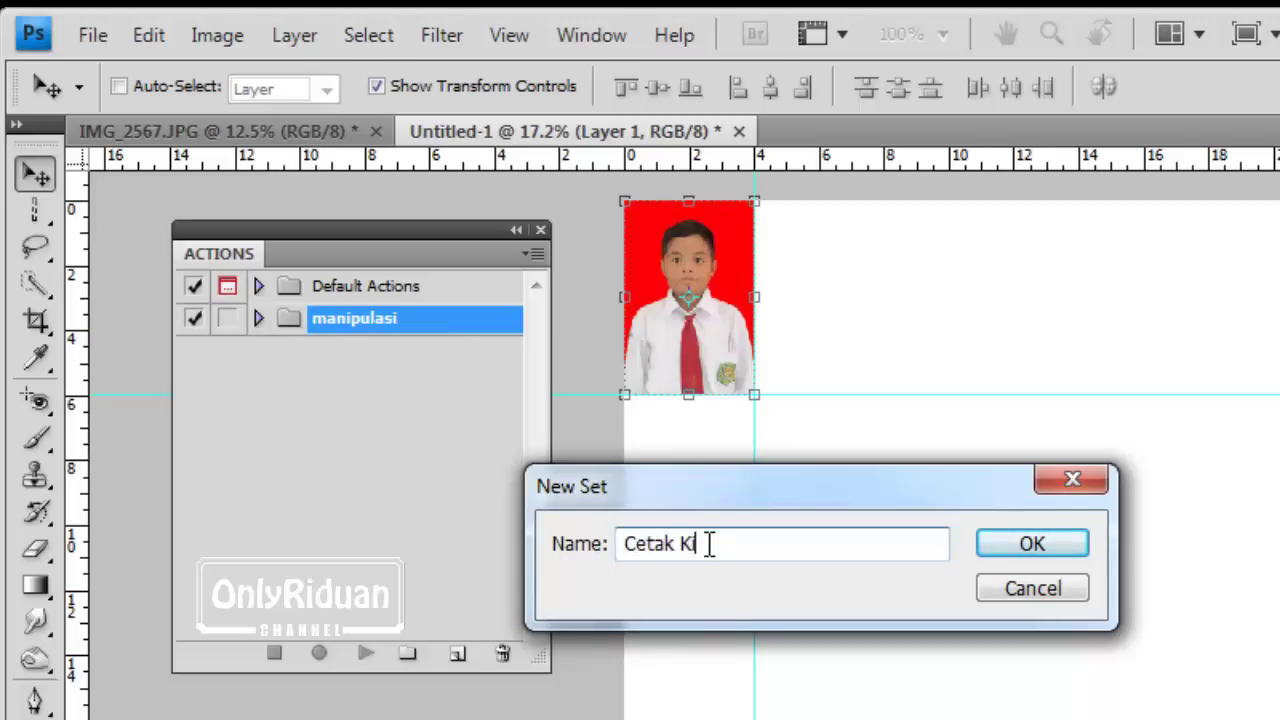
pyautogui.click(1012, 550)
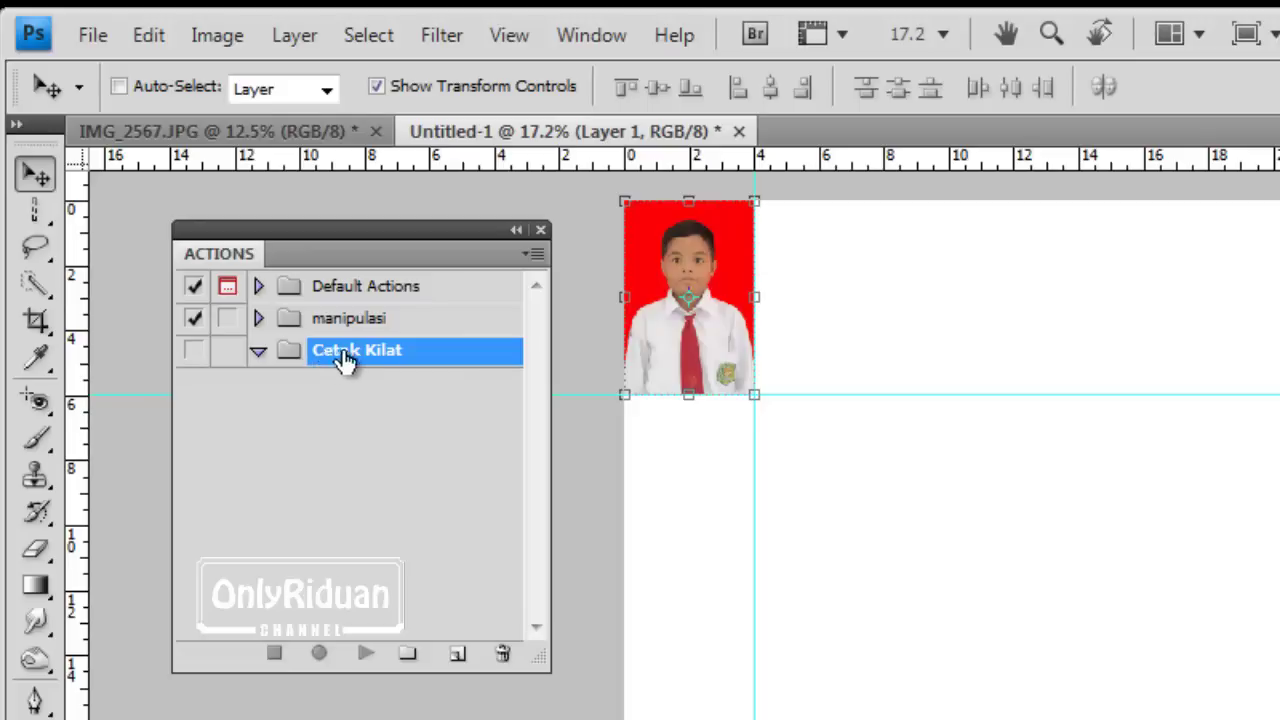
# Create a new action named 4x6 in the Cetak Kilat set and start recording it.
pyautogui.click(535, 254)
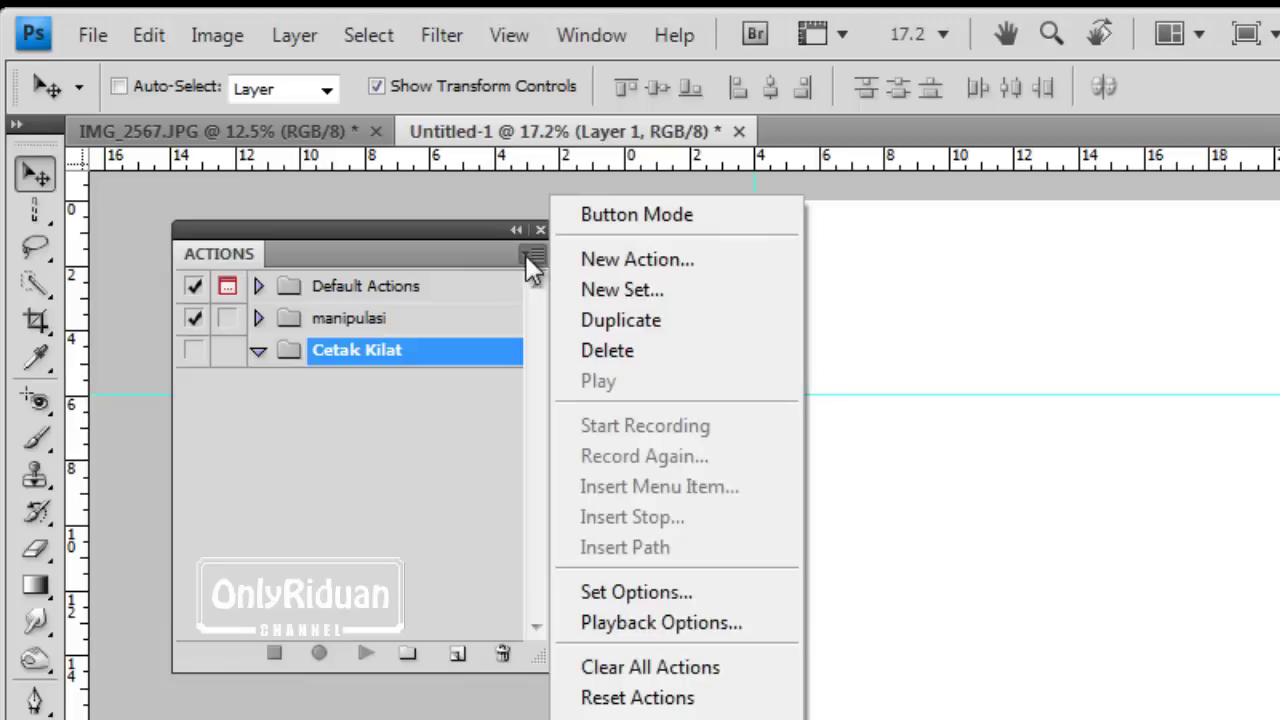
pyautogui.click(621, 261)
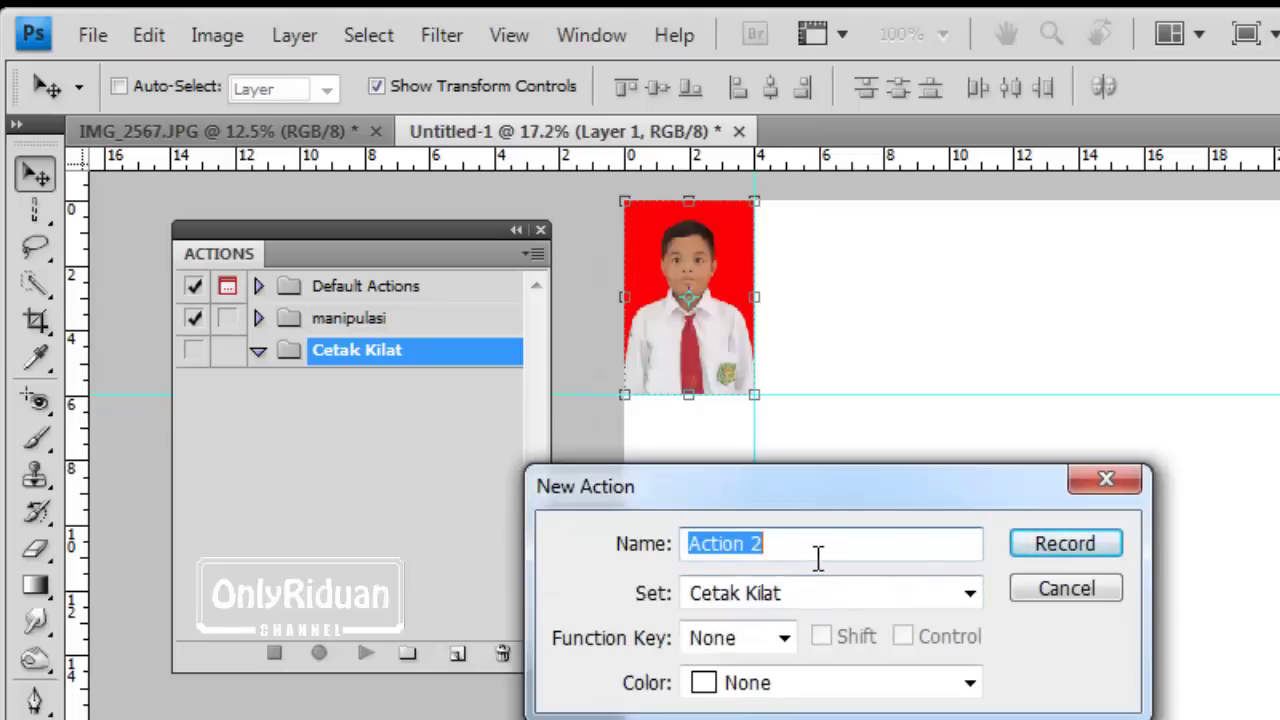
pyautogui.write('4x6')
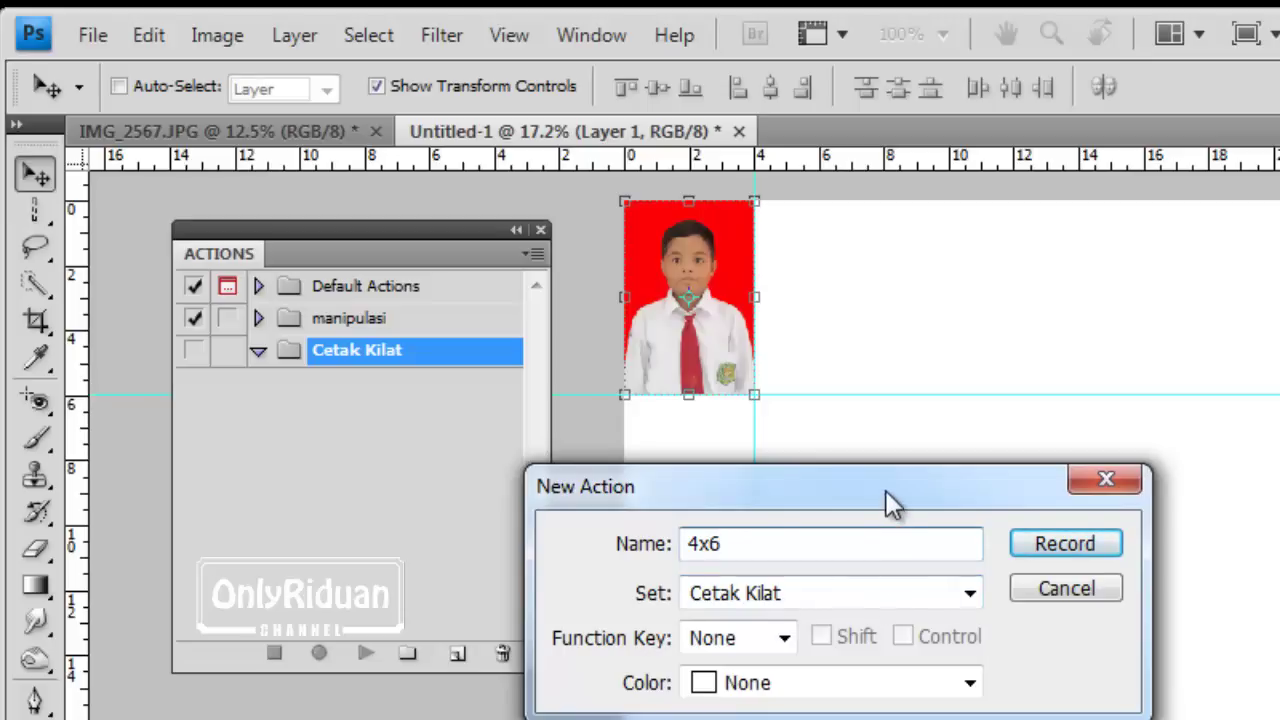
pyautogui.moveTo(885, 490); pyautogui.dragTo(733, 517)
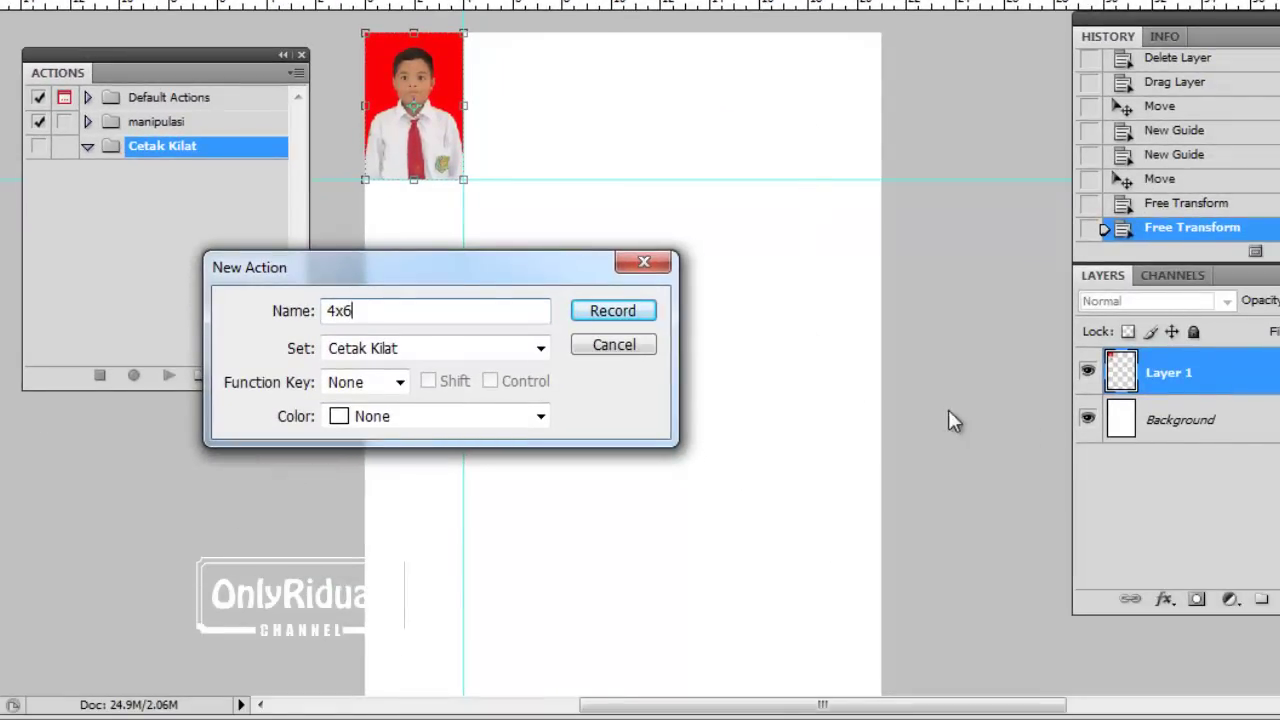
pyautogui.moveTo(524, 271); pyautogui.dragTo(414, 273)
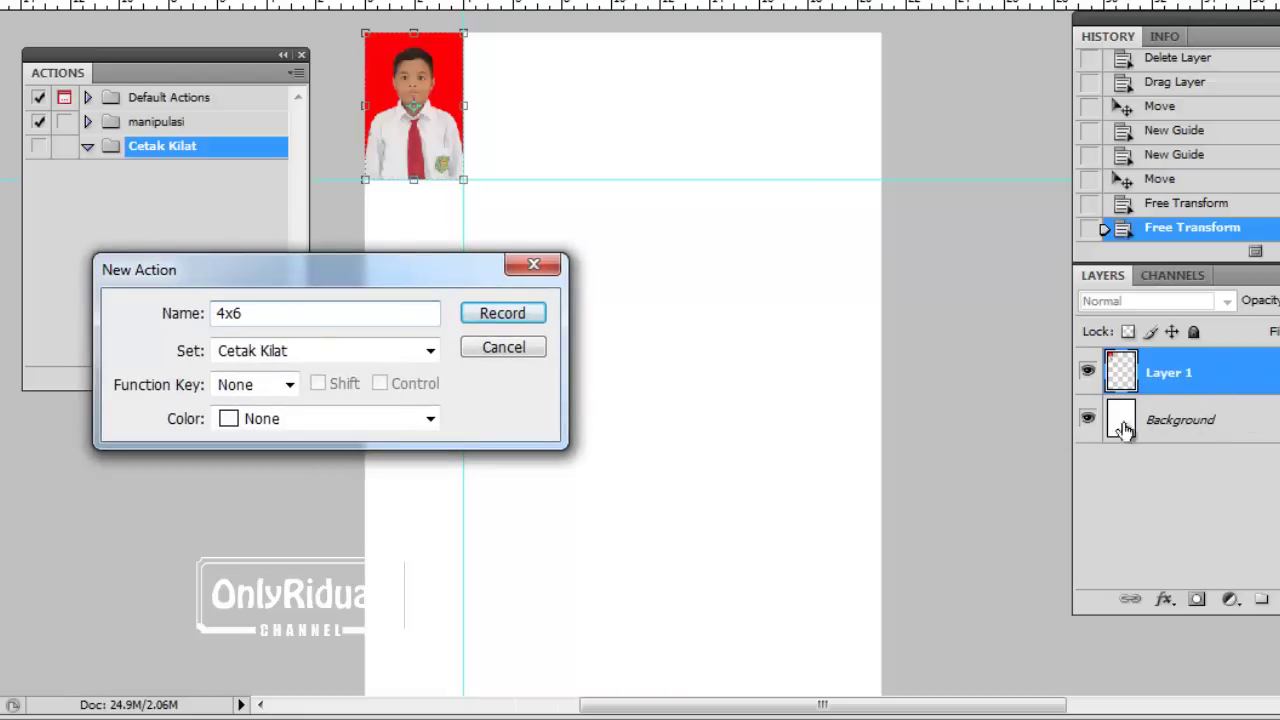
pyautogui.moveTo(386, 285); pyautogui.dragTo(330, 322)
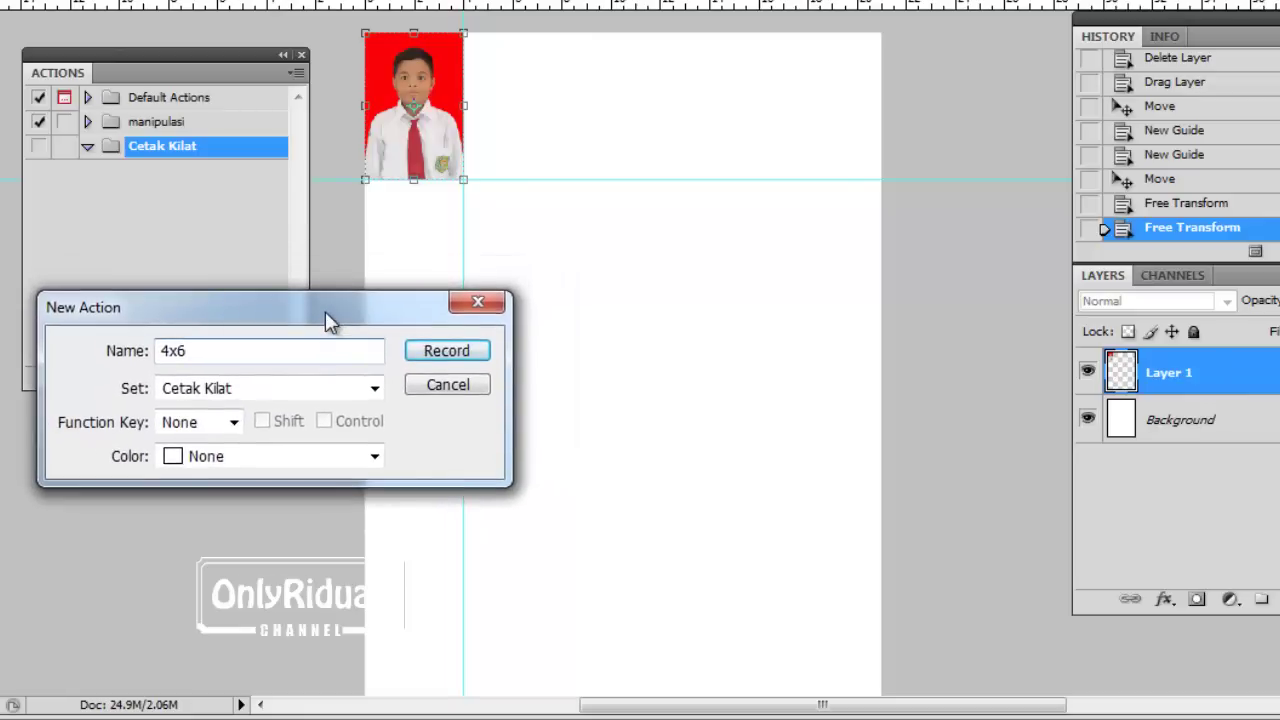
pyautogui.click(446, 358)
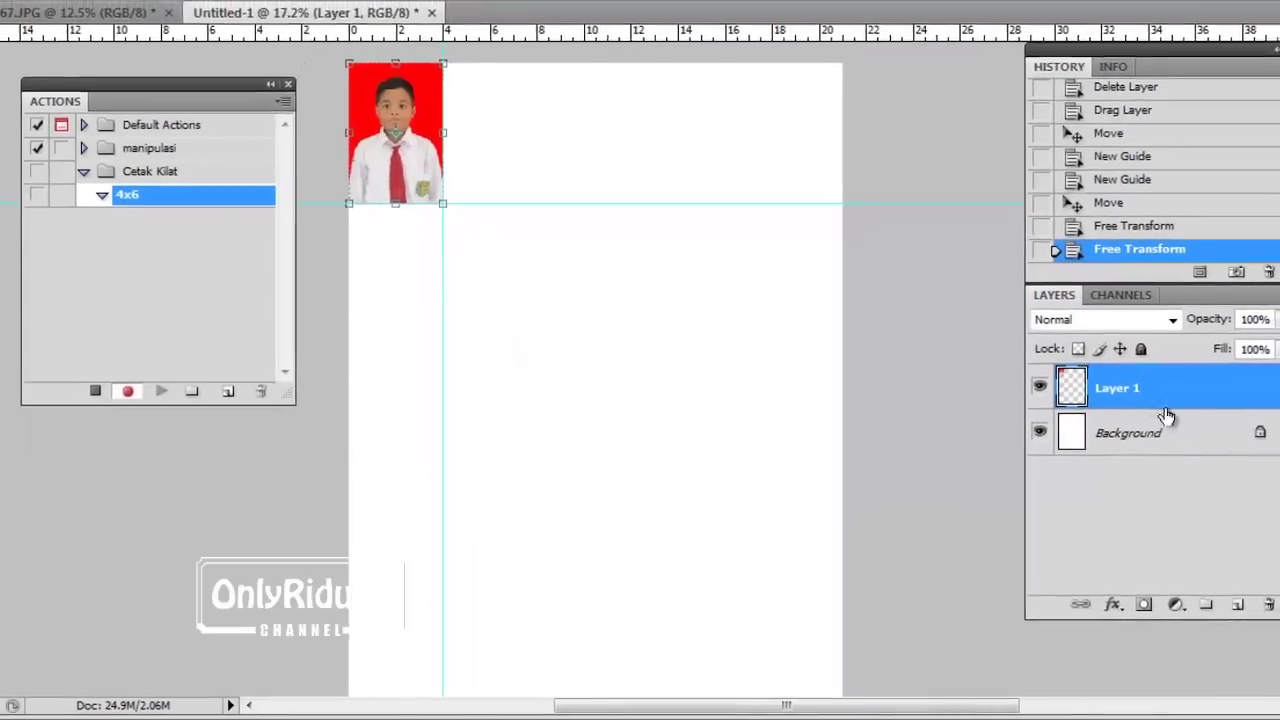
# Duplicate the photo layer and move the copy directly beside the original, spanning 4 to 8 cm across the page.
pyautogui.moveTo(995, 707); pyautogui.dragTo(946, 709)
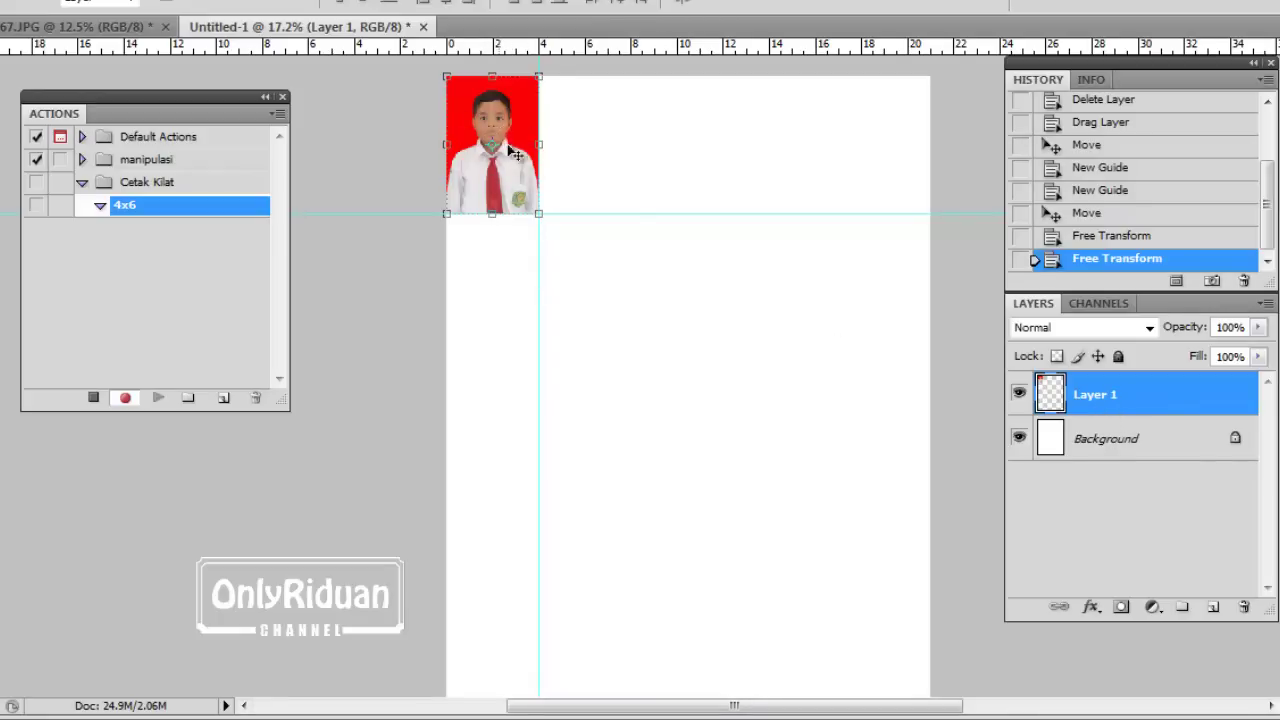
pyautogui.rightClick(1110, 397)
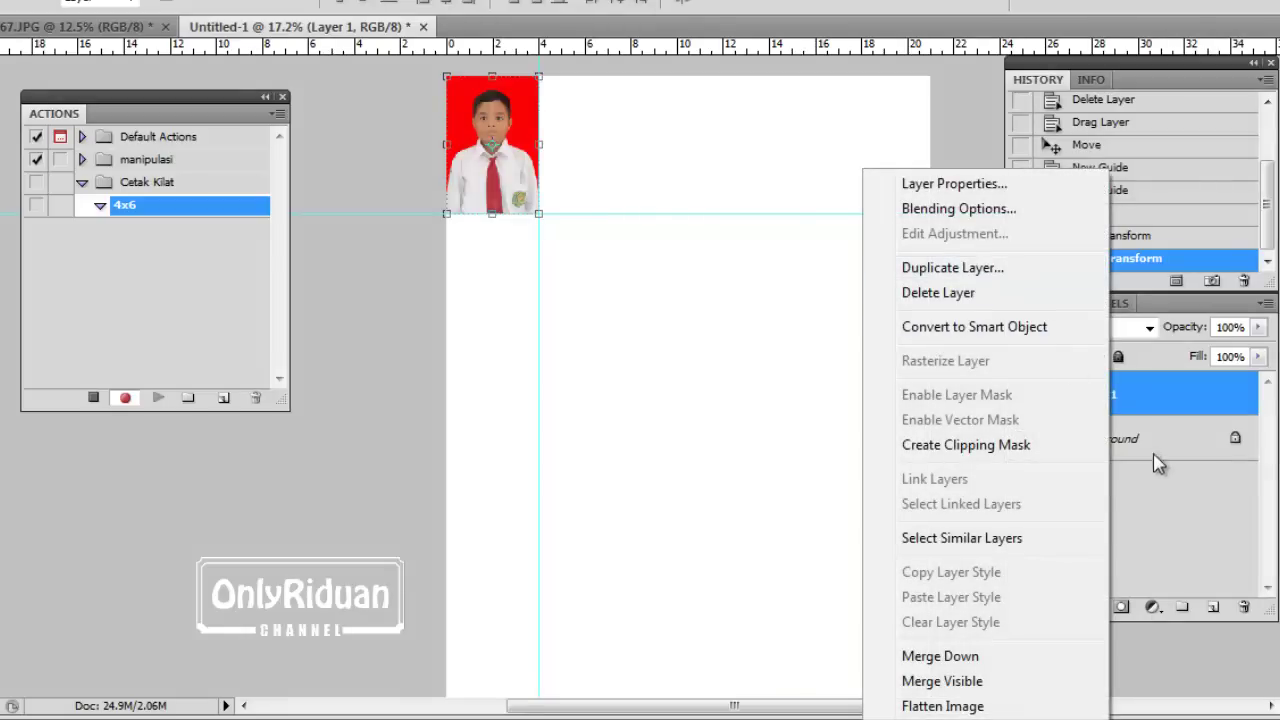
pyautogui.click(1172, 400)
pyautogui.hotkey('ctrl', 'j')
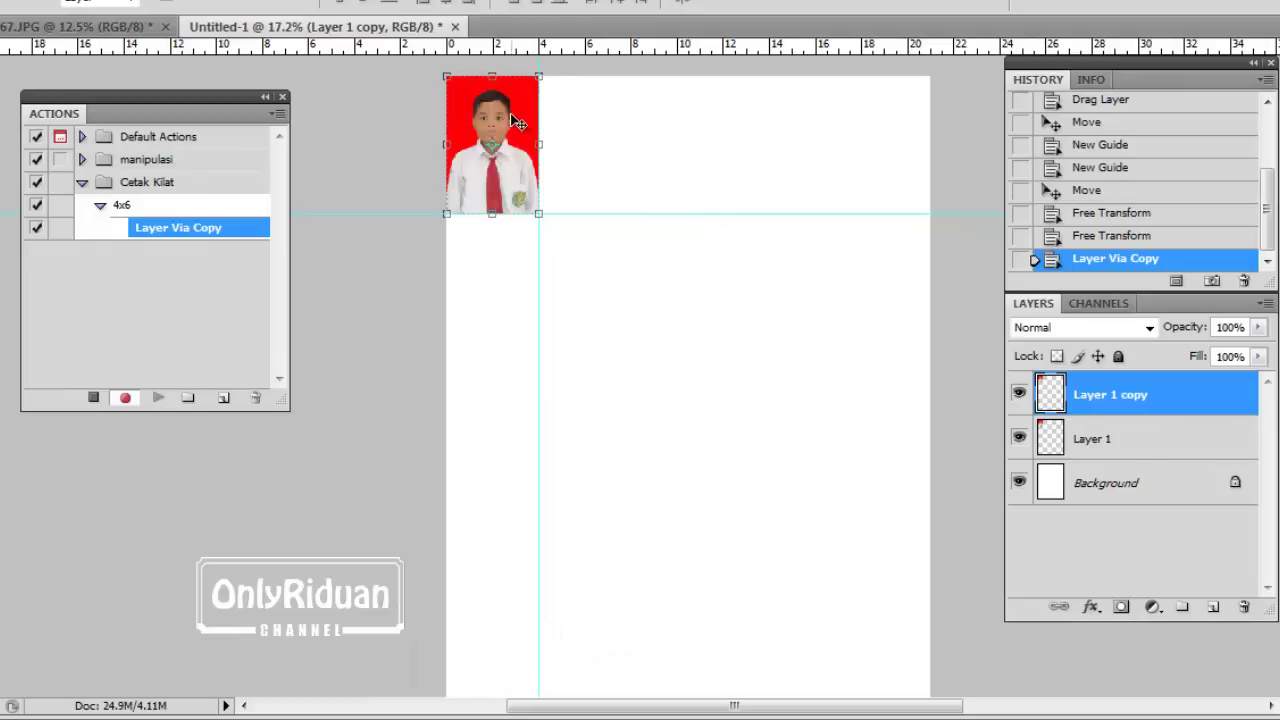
pyautogui.moveTo(517, 122); pyautogui.dragTo(572, 119)
pyautogui.moveTo(591, 120); pyautogui.dragTo(599, 120)
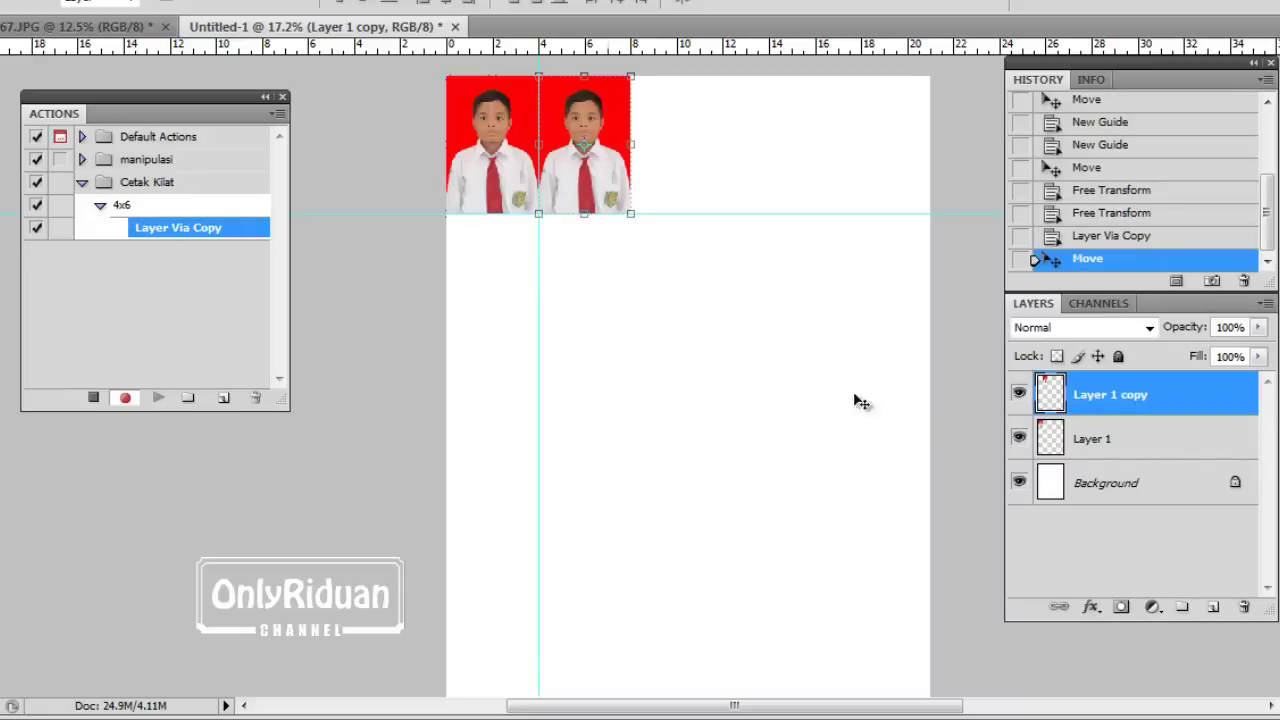
# Duplicate the second photo's layer and move the copy to the next place in the row, spanning 8 to 12 cm.
pyautogui.rightClick(1098, 400)
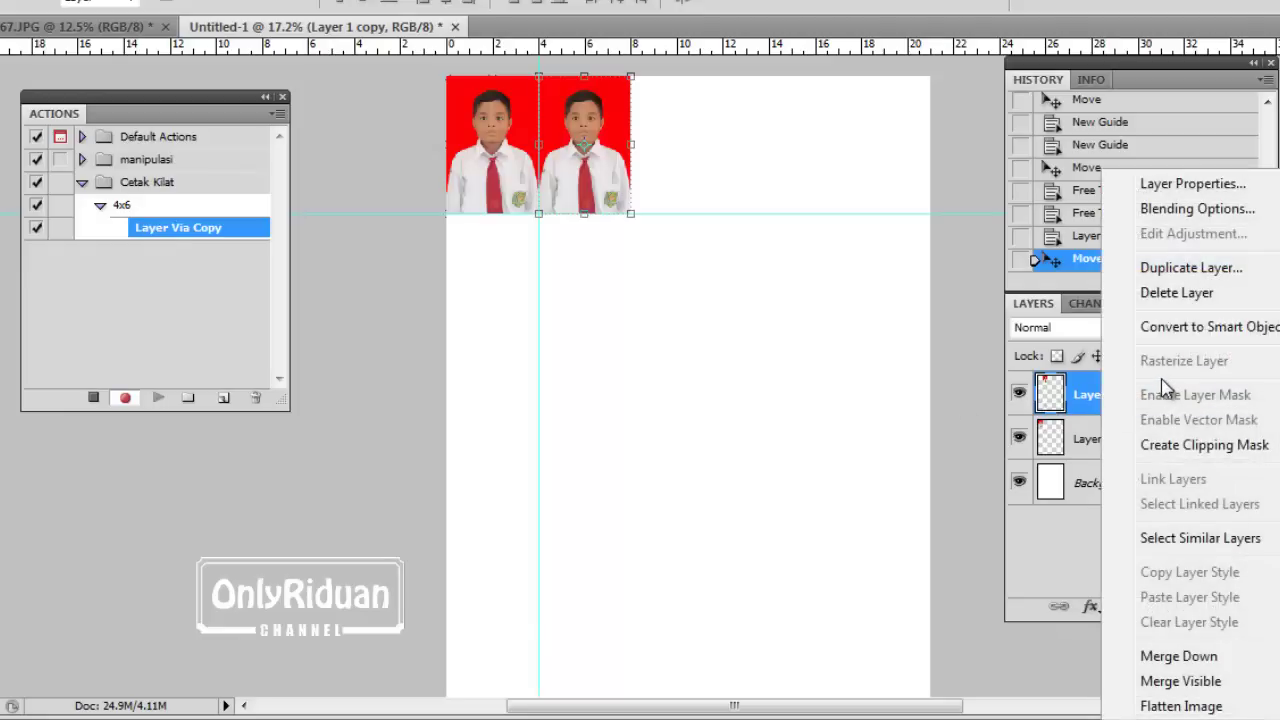
pyautogui.click(1084, 410)
pyautogui.hotkey('ctrl', 'j')
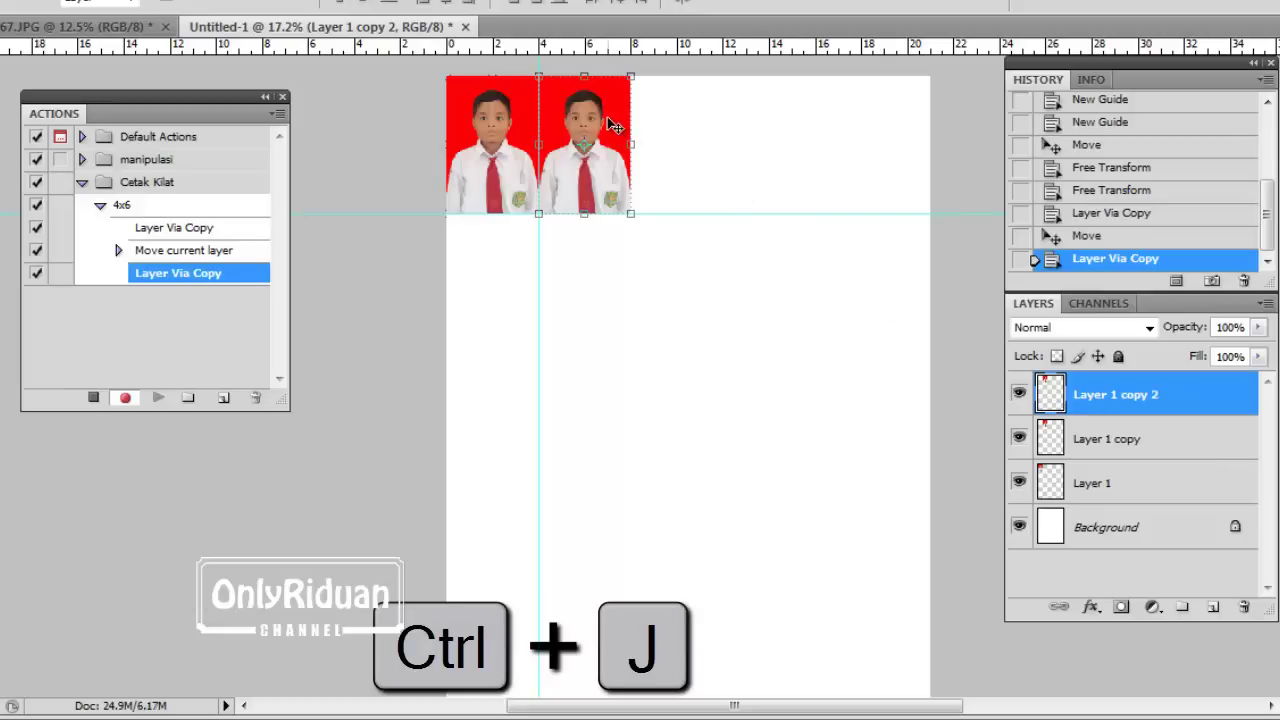
pyautogui.moveTo(614, 126); pyautogui.dragTo(702, 128)
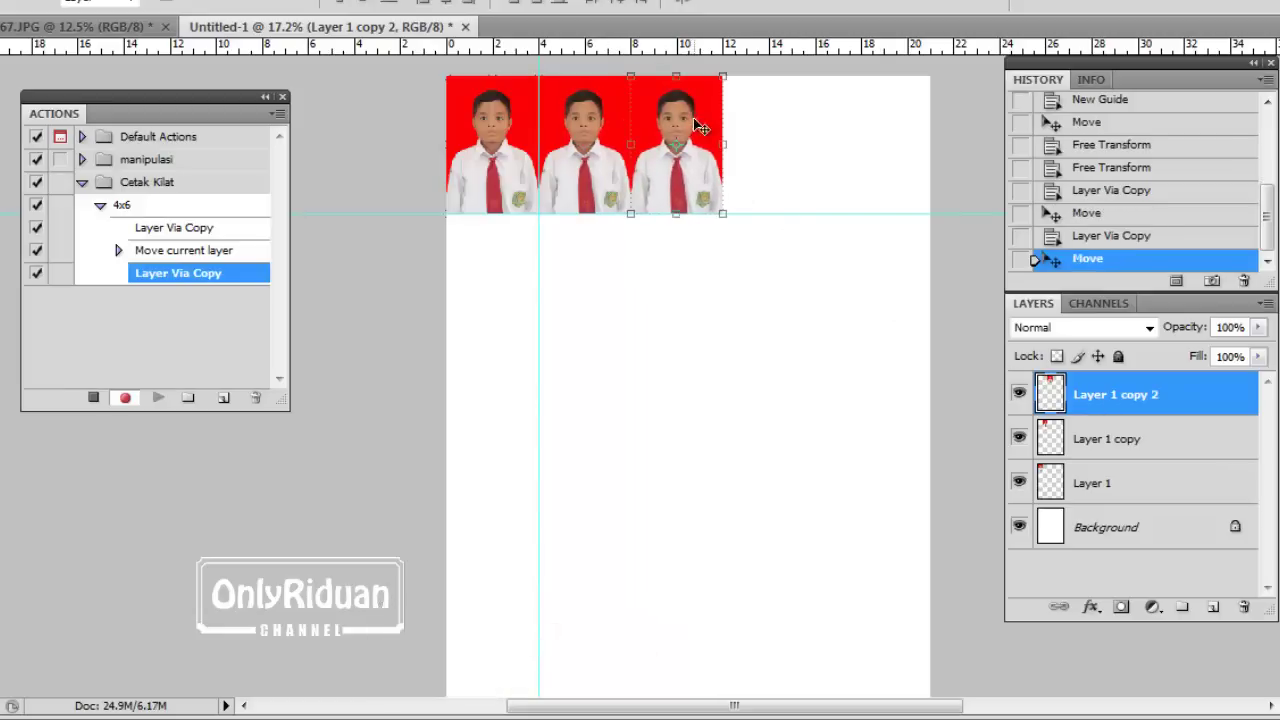
# Add two more photo copies to the row, spanning 12 to 16 cm and 16 to 20 cm.
pyautogui.hotkey('ctrl', 'j')
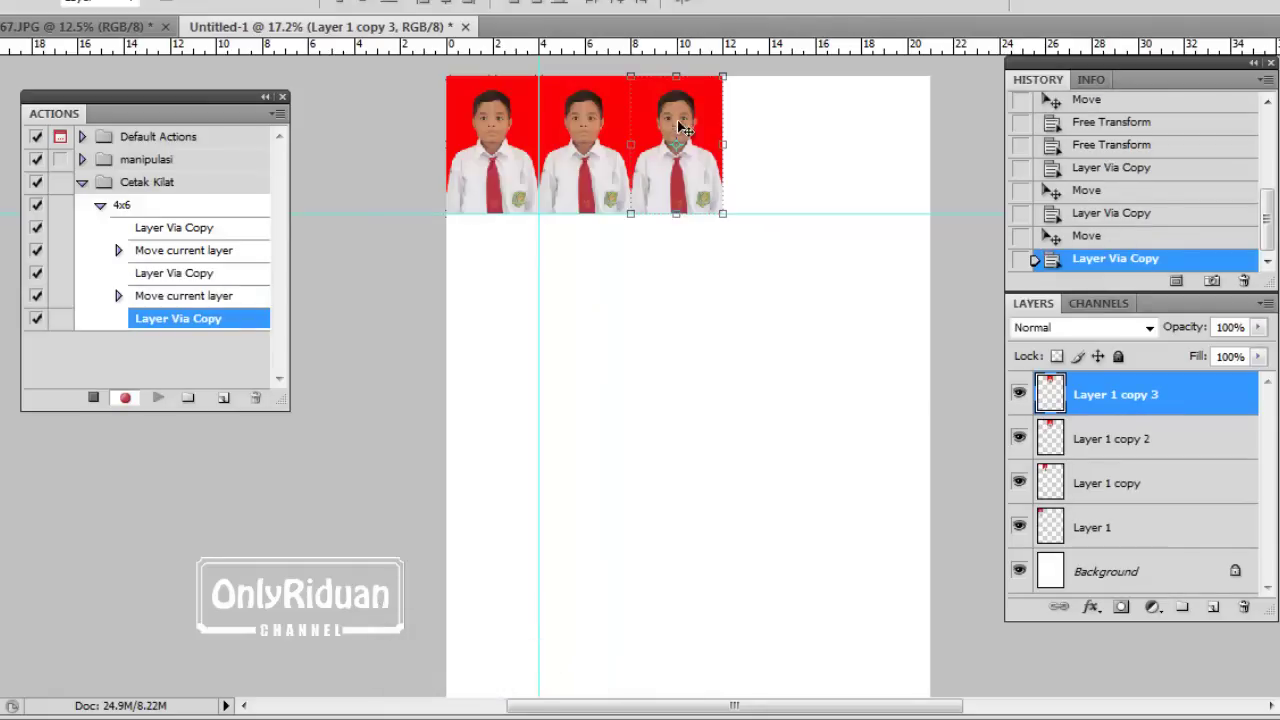
pyautogui.moveTo(680, 127); pyautogui.dragTo(800, 121)
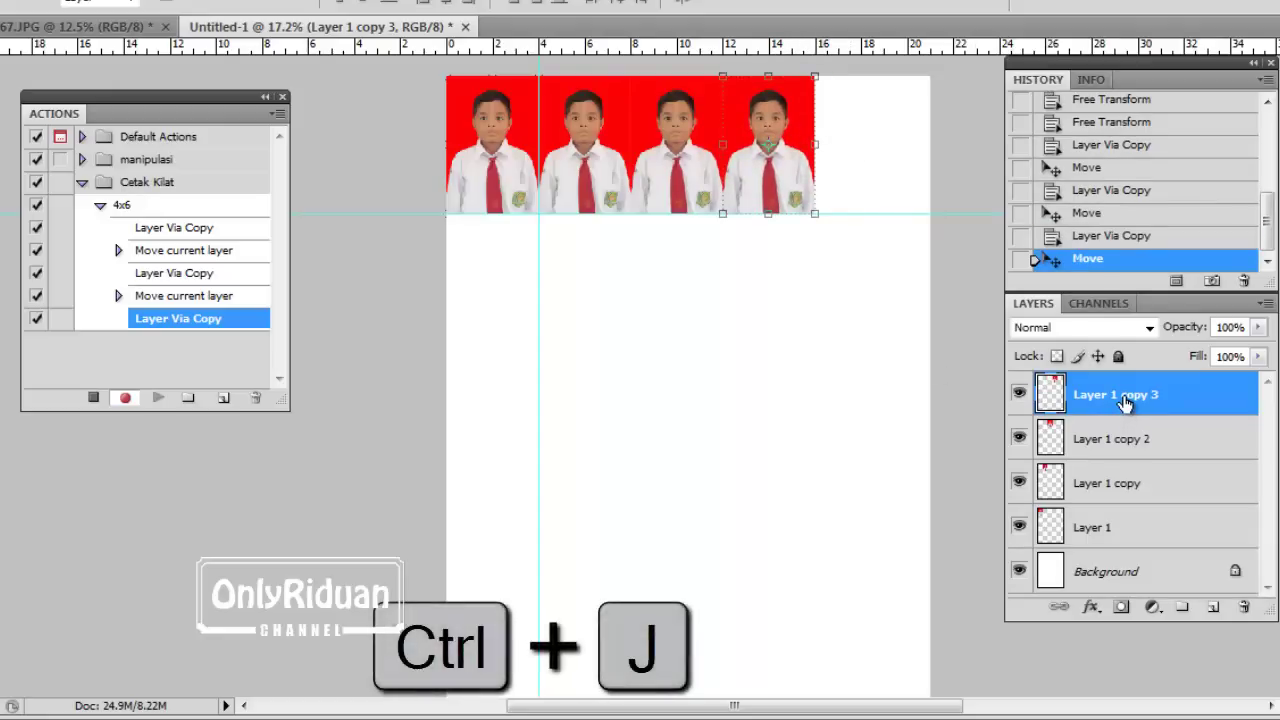
pyautogui.hotkey('ctrl', 'j')
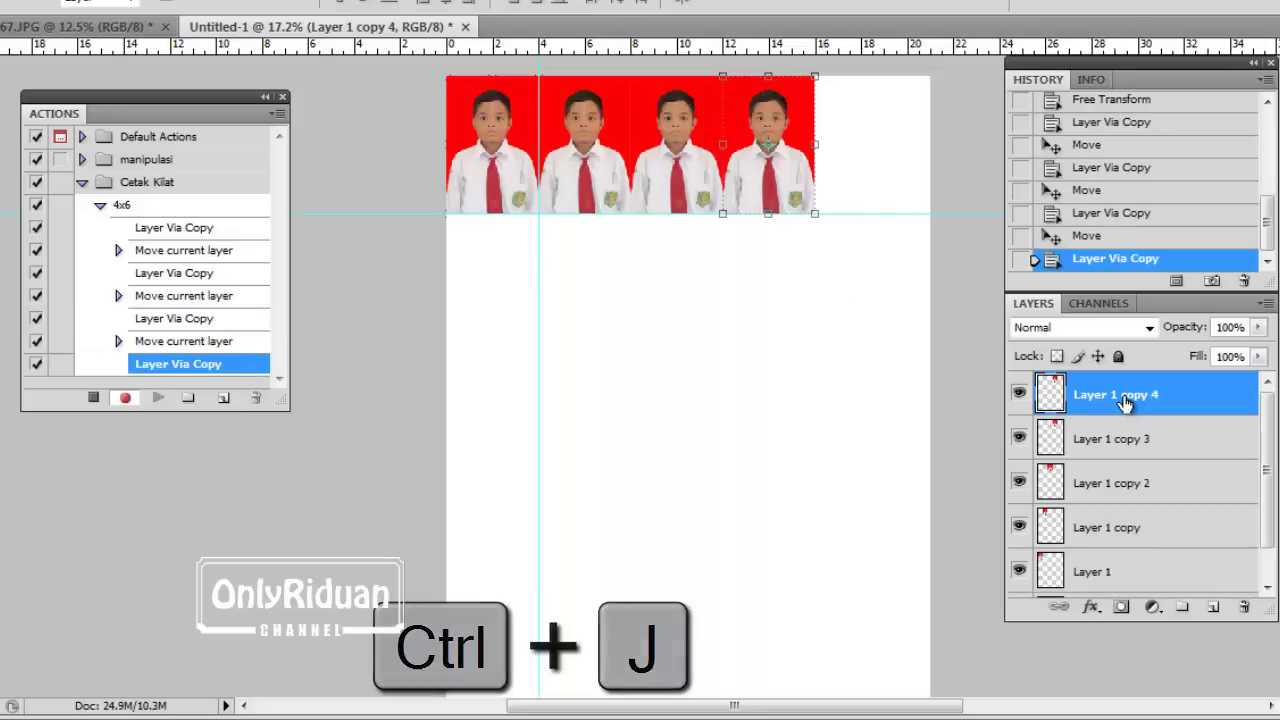
pyautogui.moveTo(800, 131); pyautogui.dragTo(885, 131)
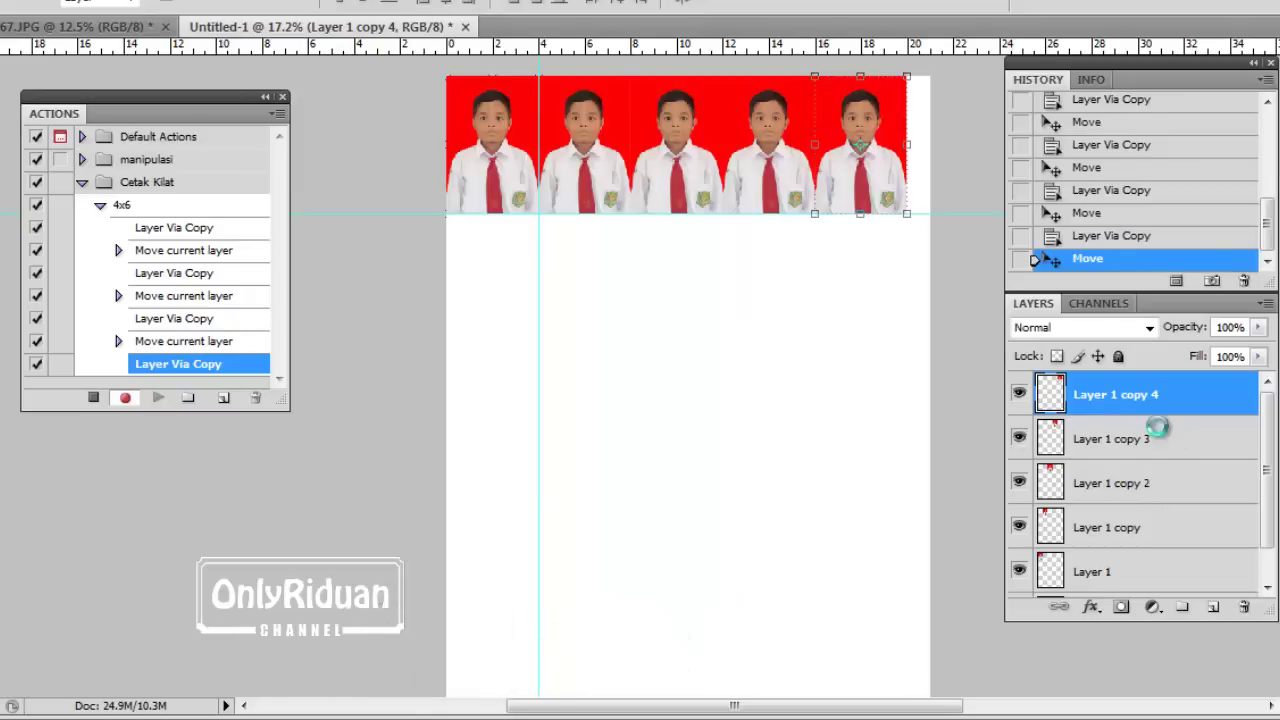
# Merge the five photo layers down into one layer, Layer 1, keeping the Background separate.
pyautogui.hotkey('ctrl', 'e')
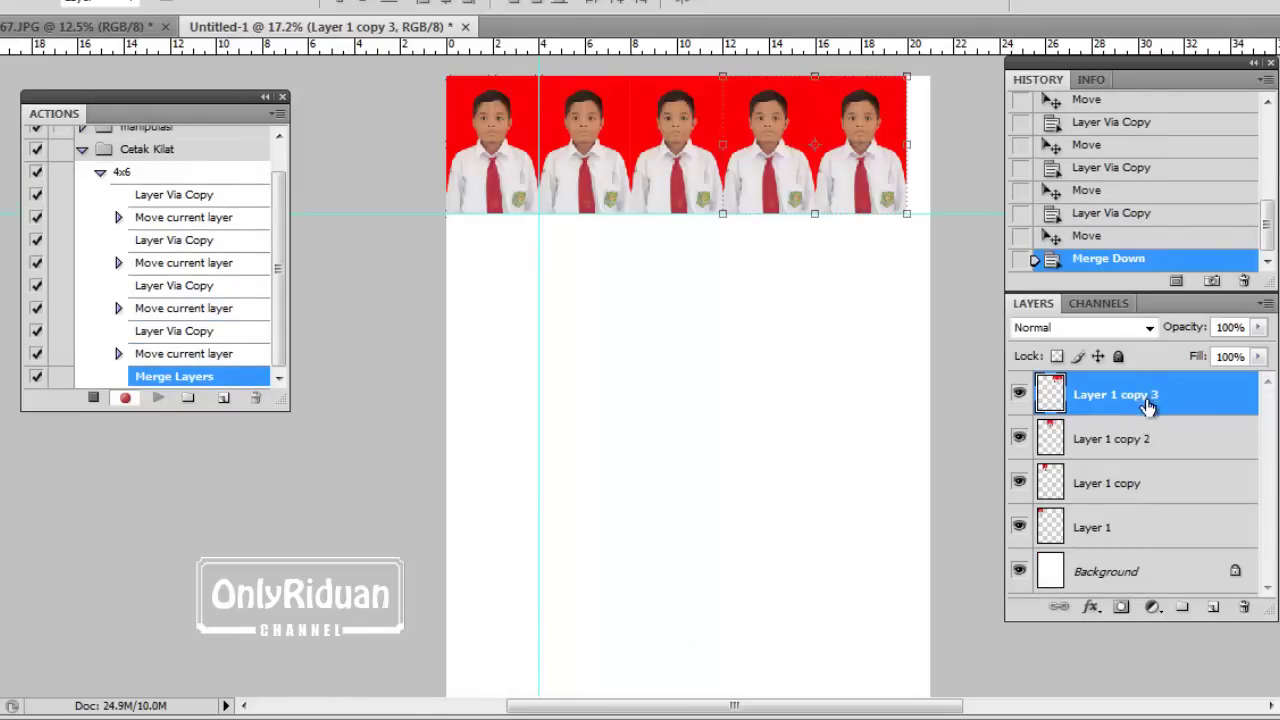
pyautogui.hotkey('ctrl', 'e')
pyautogui.hotkey('ctrl', 'e')
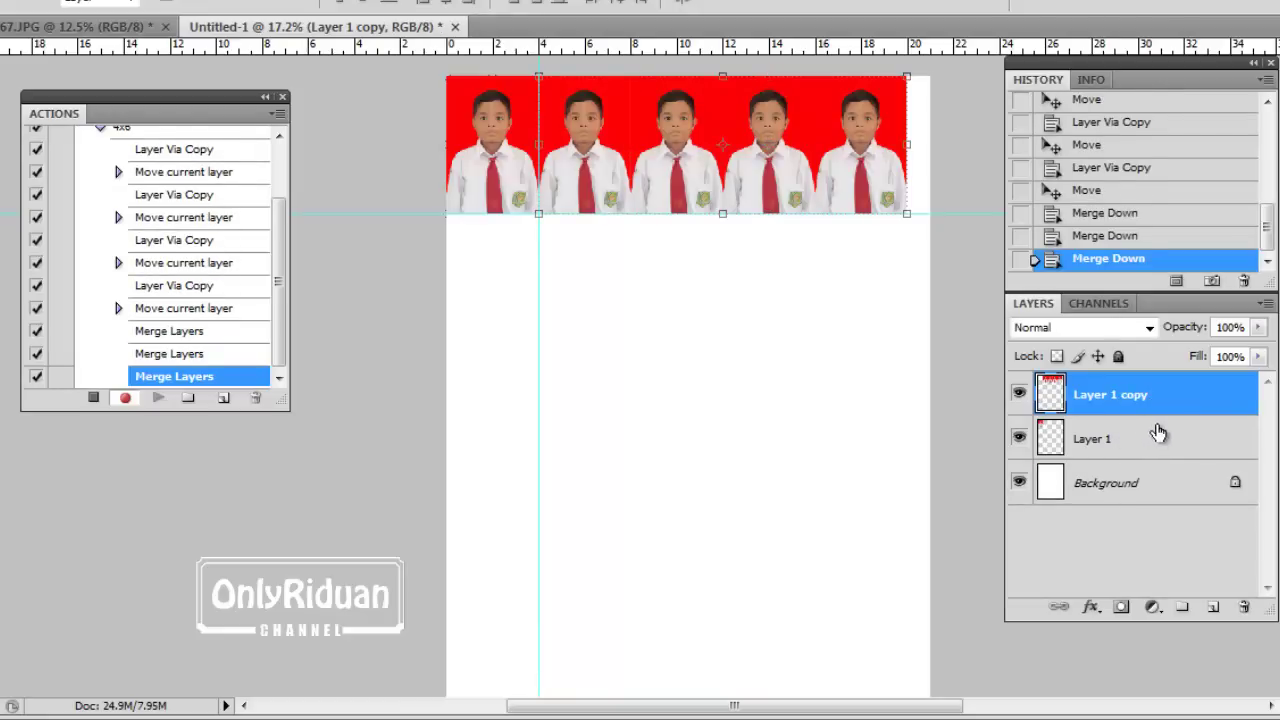
pyautogui.hotkey('ctrl', 'e')
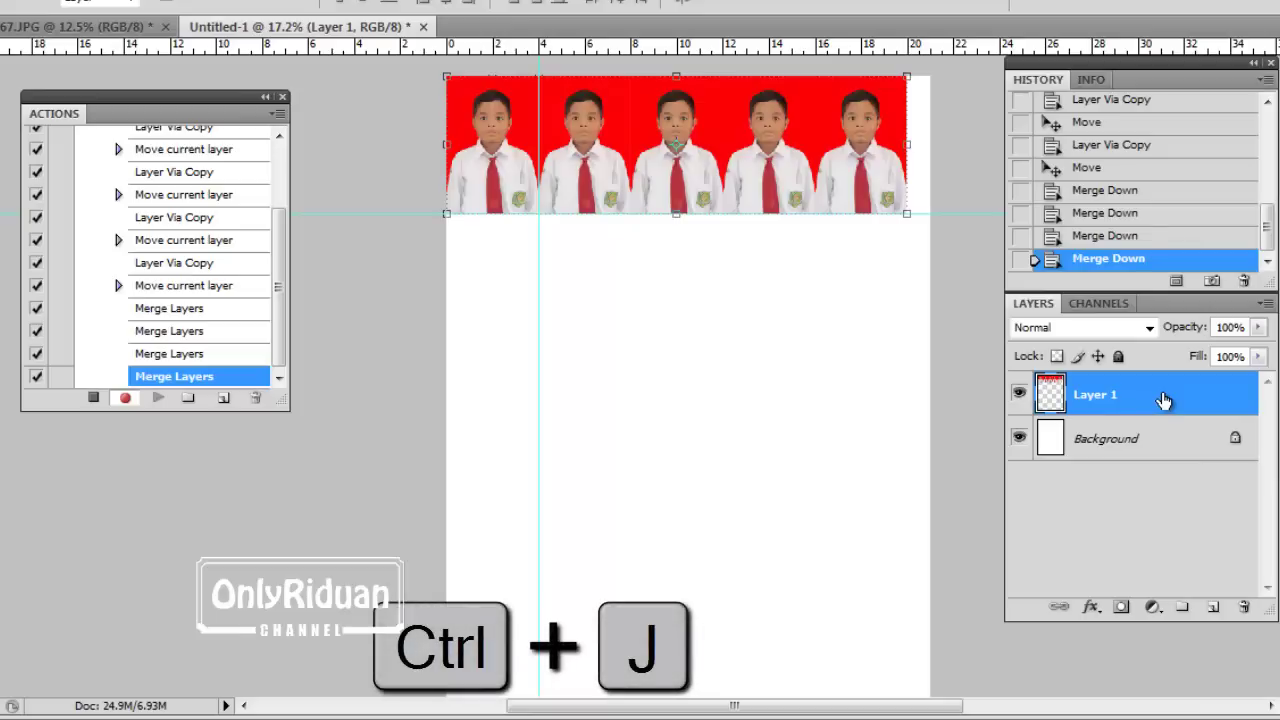
# Duplicate the five-photo row three times, stacking each copy directly below the previous one to form four rows down to 24 cm.
pyautogui.hotkey('ctrl', 'j')
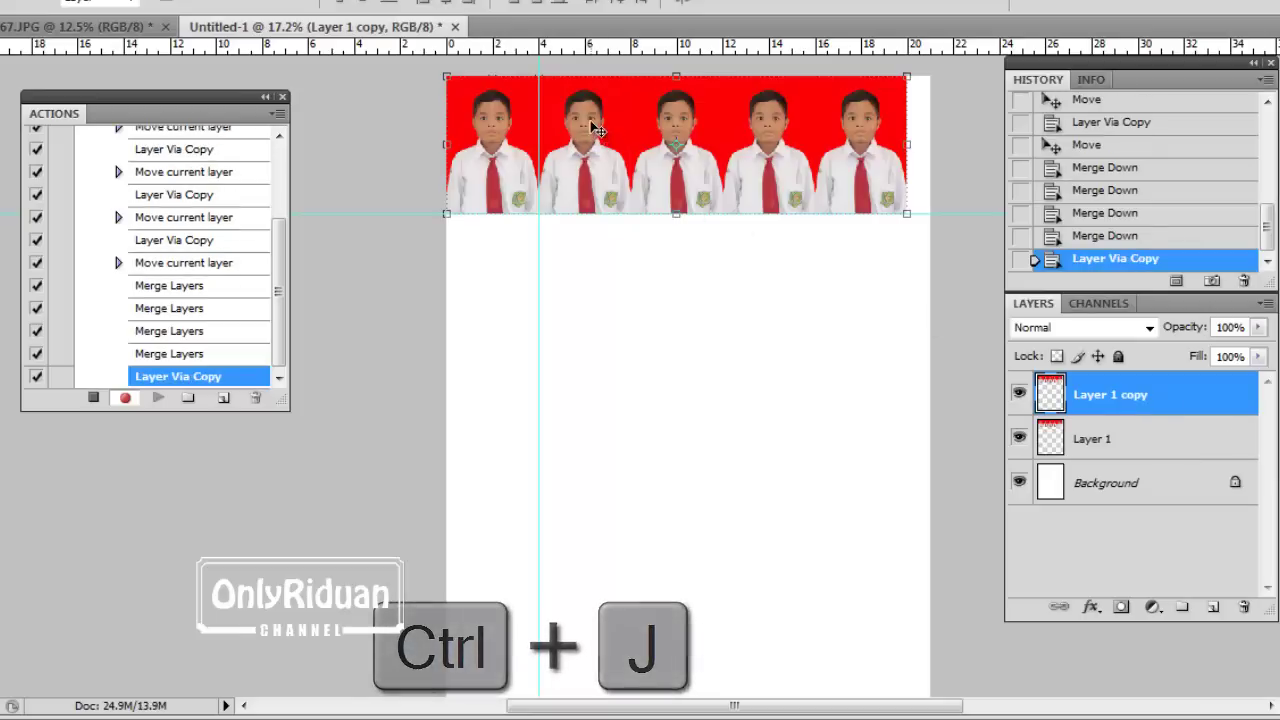
pyautogui.moveTo(582, 128); pyautogui.dragTo(590, 268)
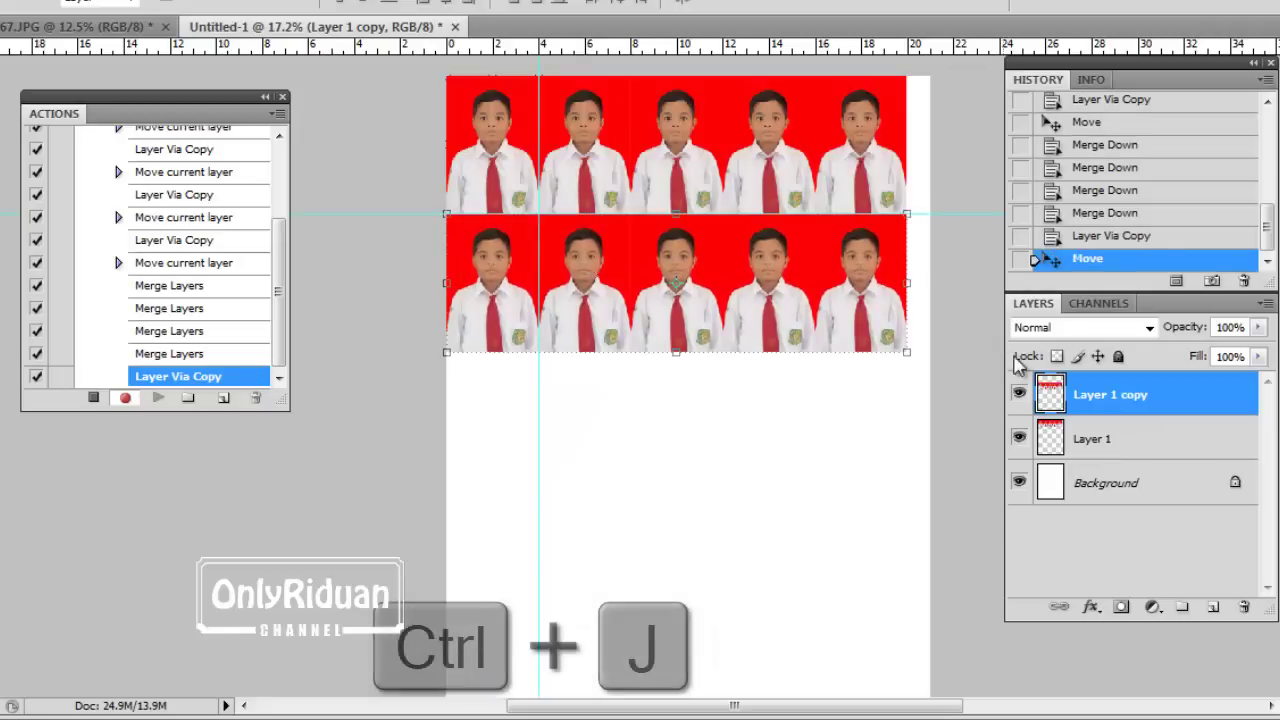
pyautogui.hotkey('ctrl', 'j')
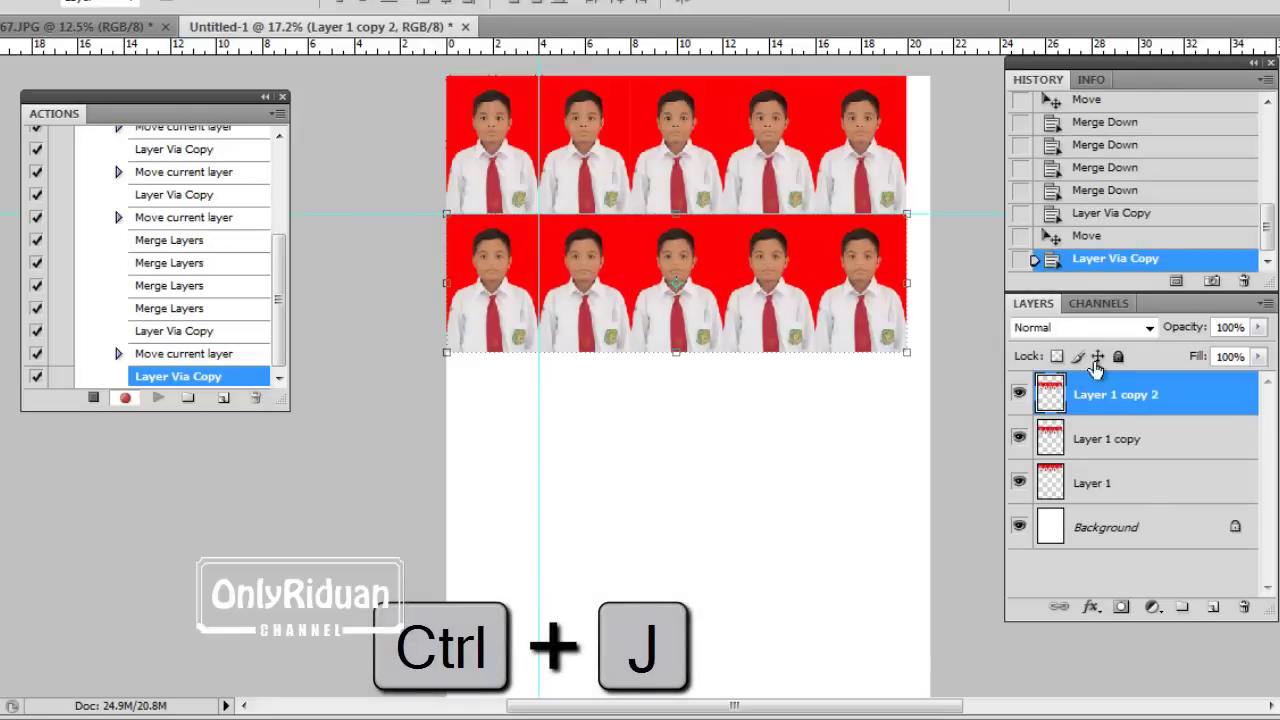
pyautogui.moveTo(519, 267); pyautogui.dragTo(512, 397)
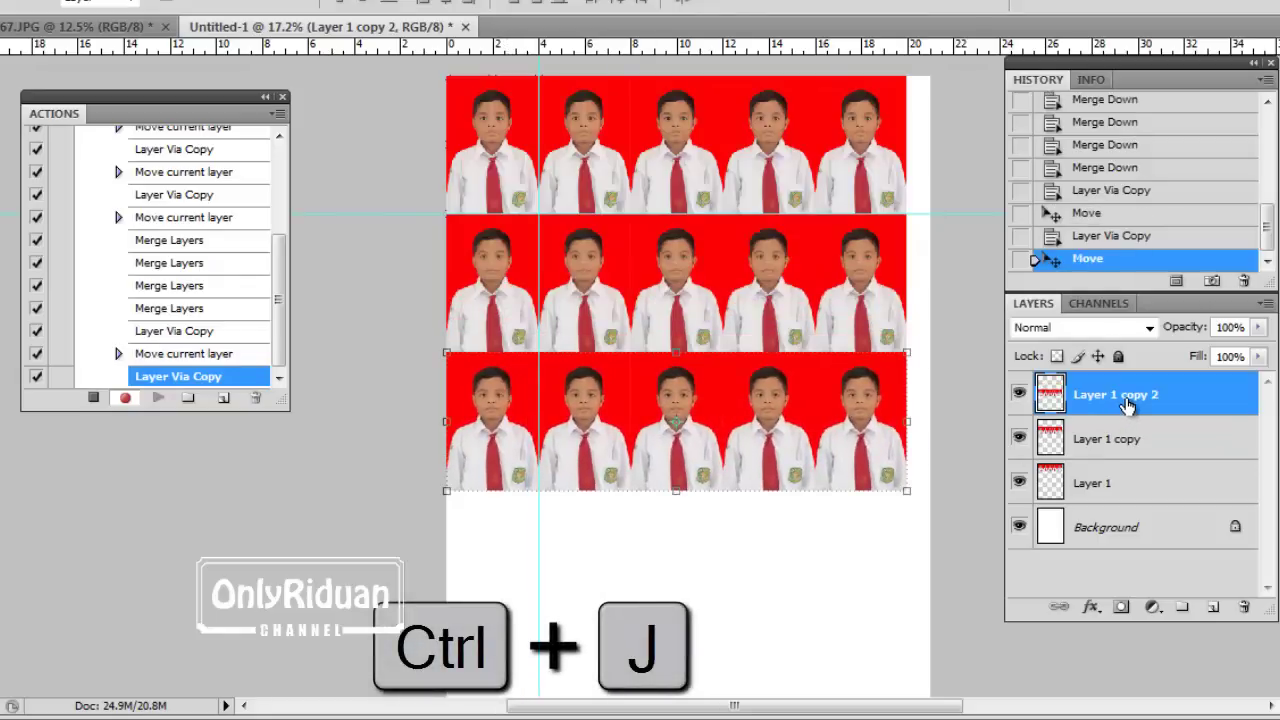
pyautogui.hotkey('ctrl', 'j')
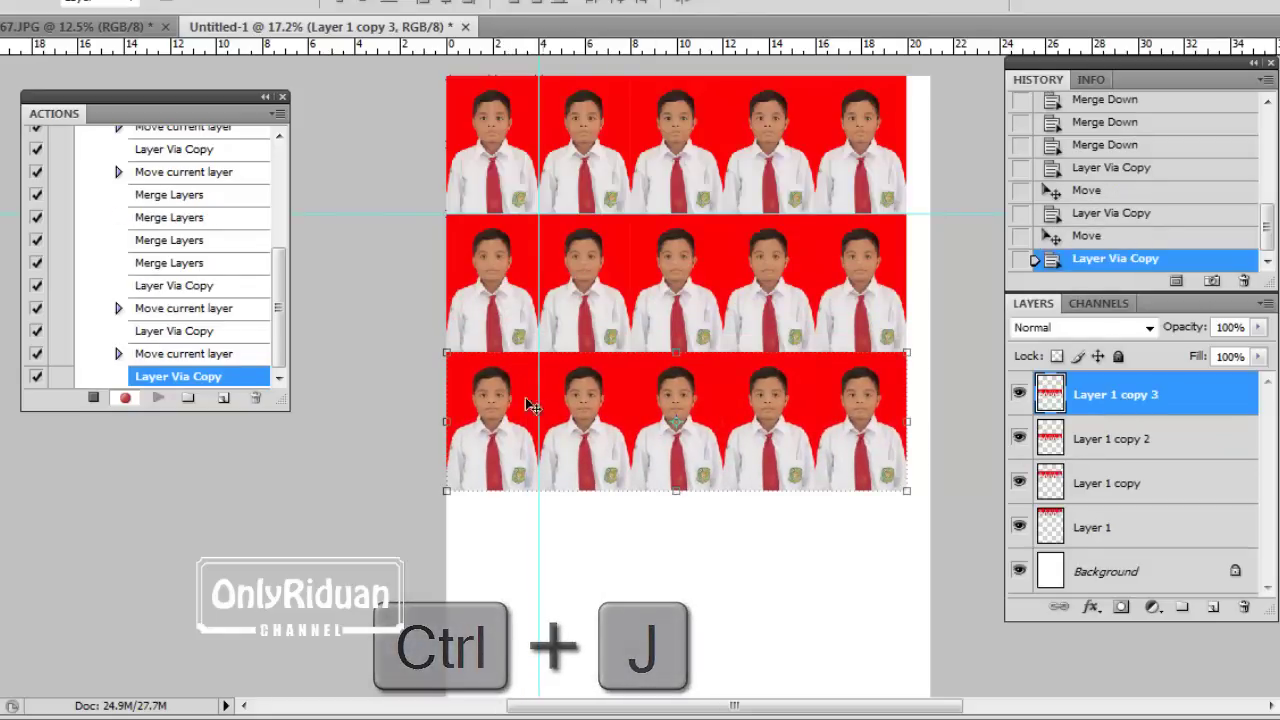
pyautogui.moveTo(491, 391); pyautogui.dragTo(487, 537)
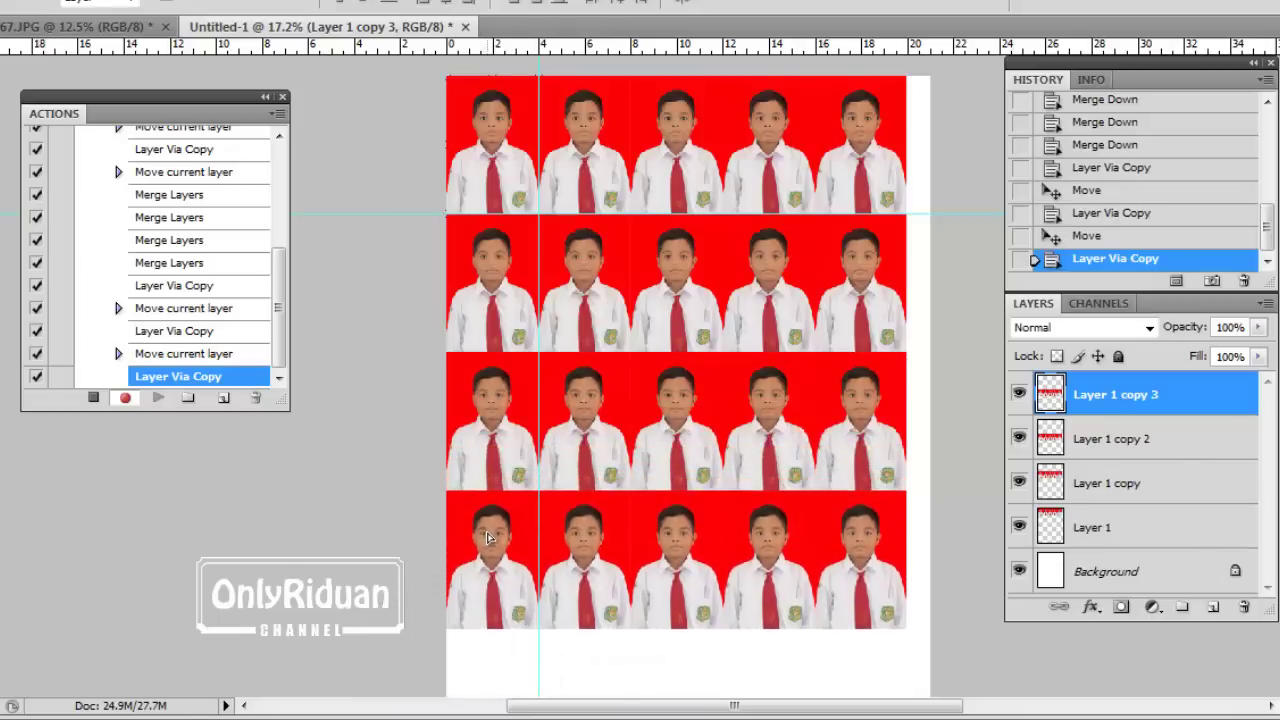
pyautogui.scroll(-3, 676, 375)
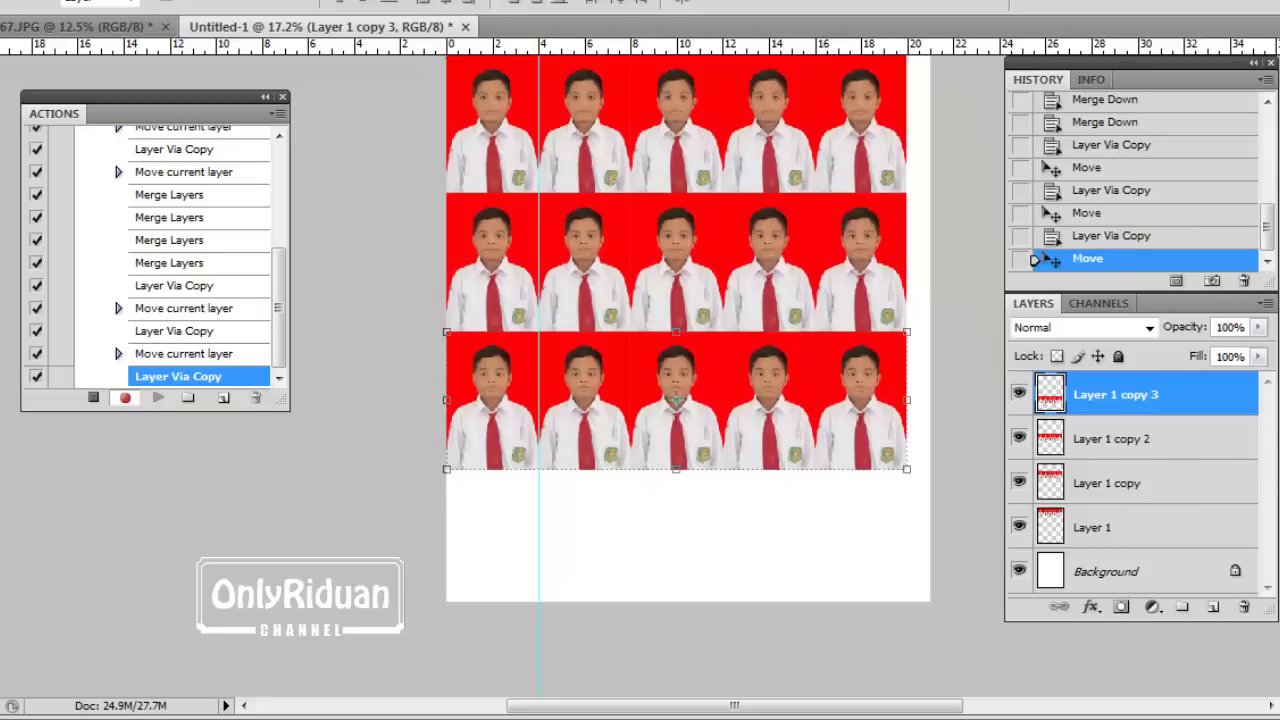
pyautogui.scroll(3, 676, 375)
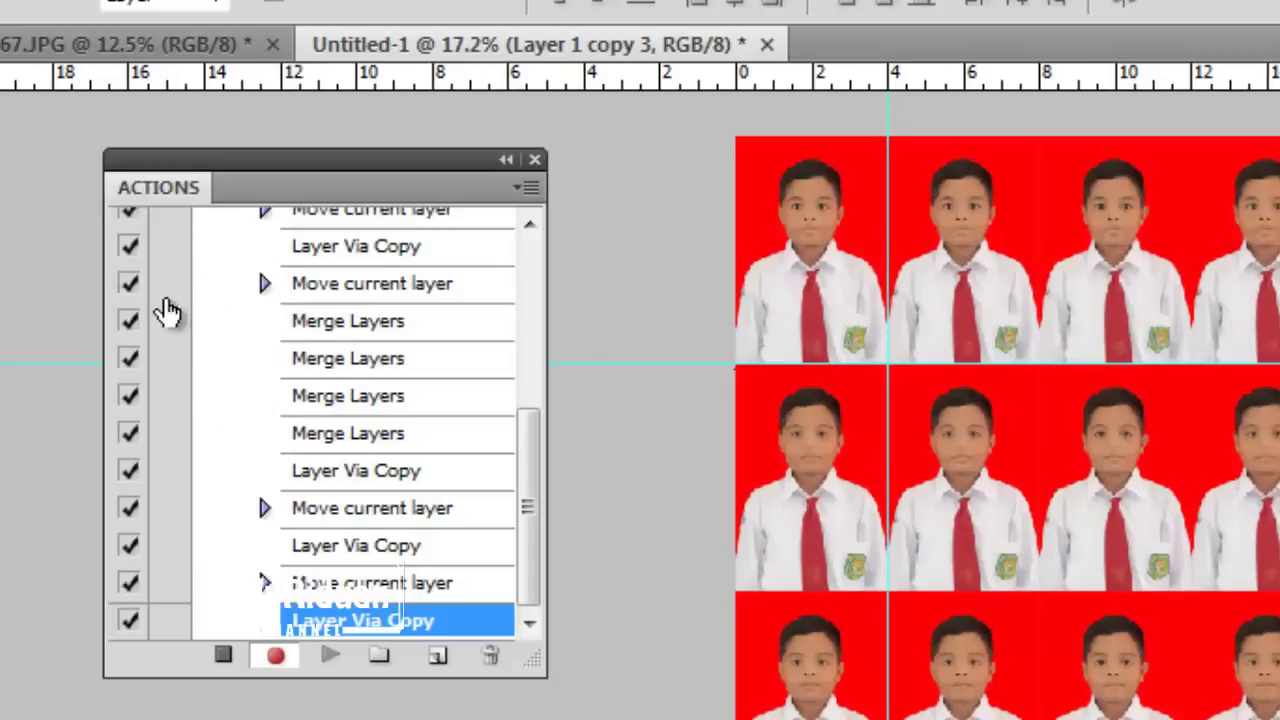
# Stop recording the 4x6 action, review its recorded commands, and collapse them under the Cetak Kilat set.
pyautogui.click(222, 658)
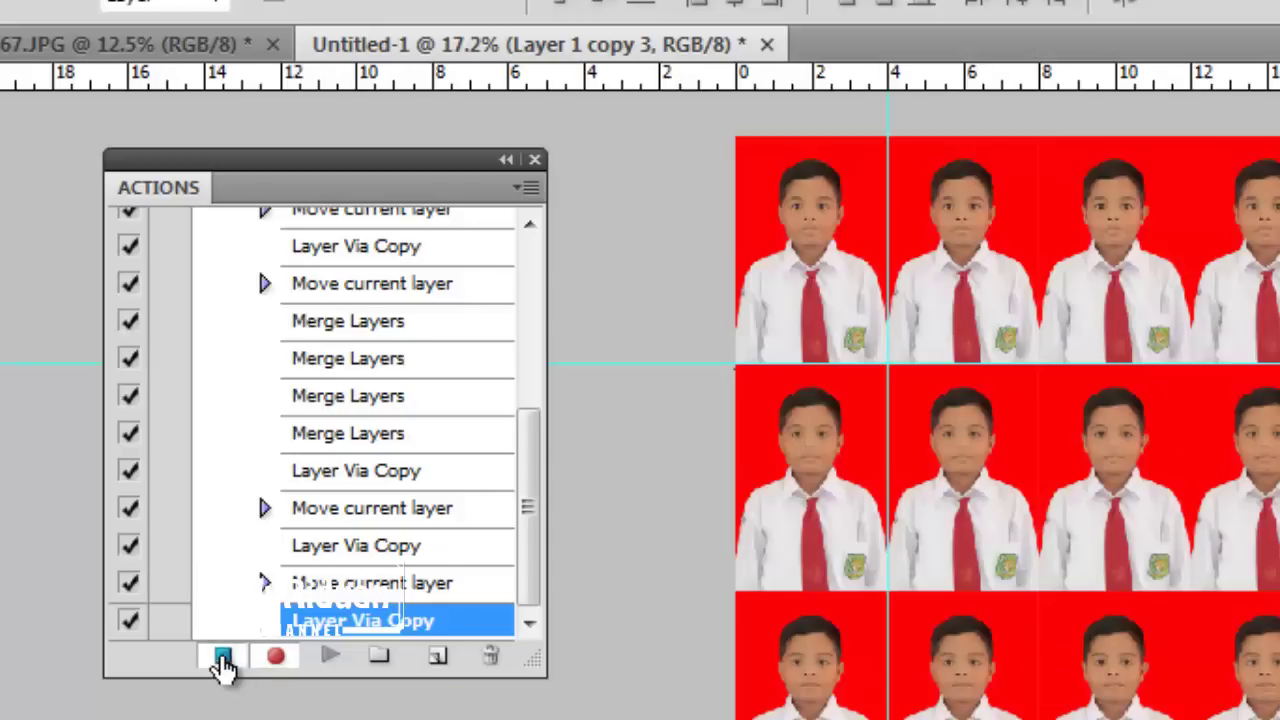
pyautogui.moveTo(528, 533); pyautogui.dragTo(545, 372)
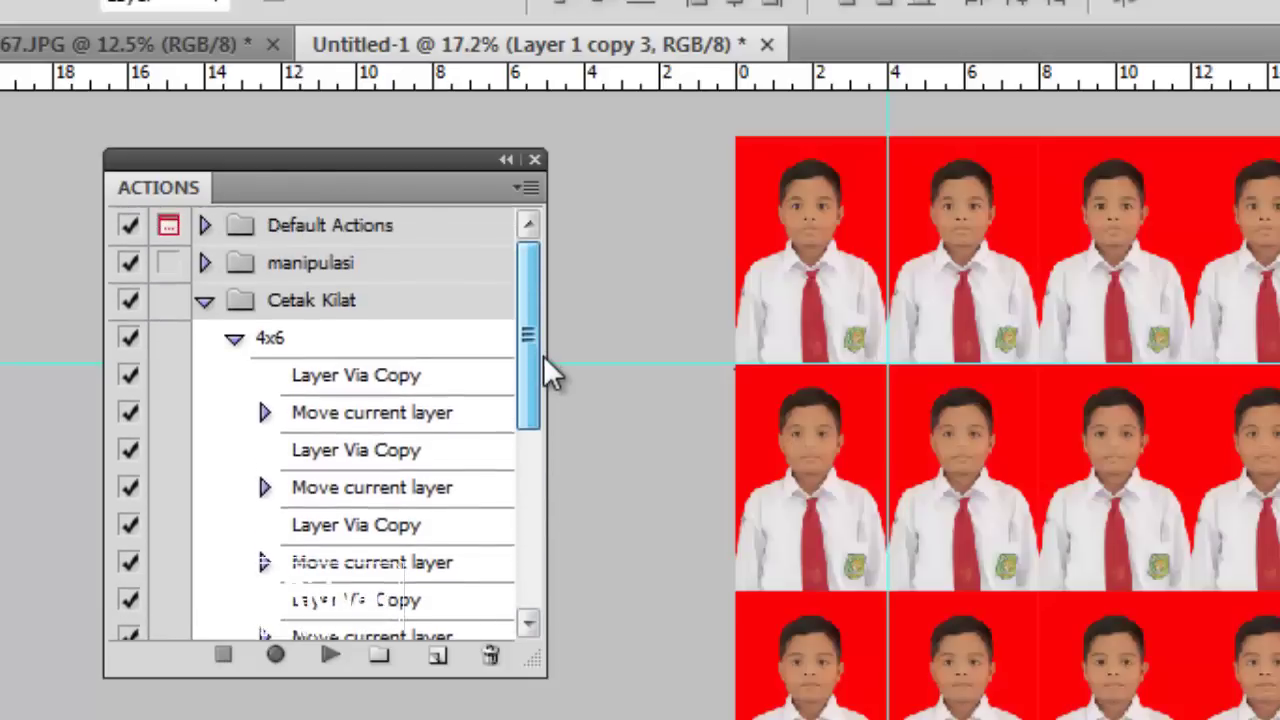
pyautogui.click(234, 339)
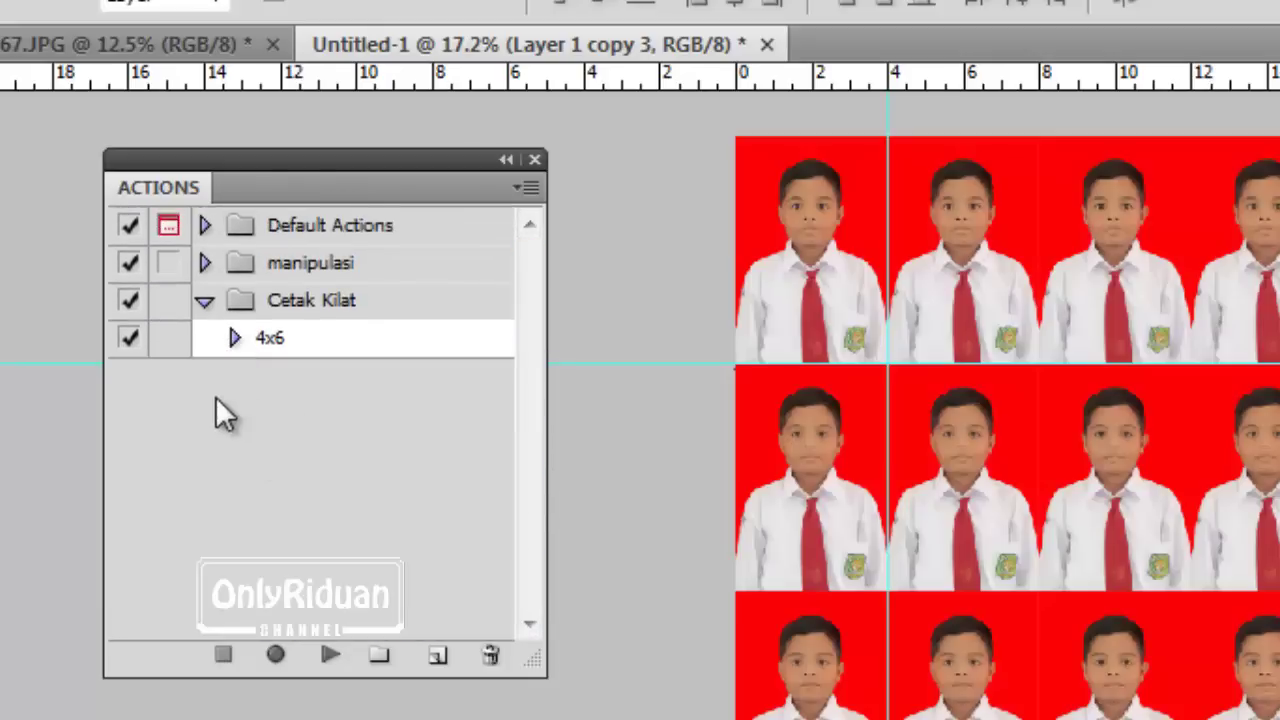
pyautogui.click(234, 338)
pyautogui.moveTo(526, 394); pyautogui.dragTo(551, 368)
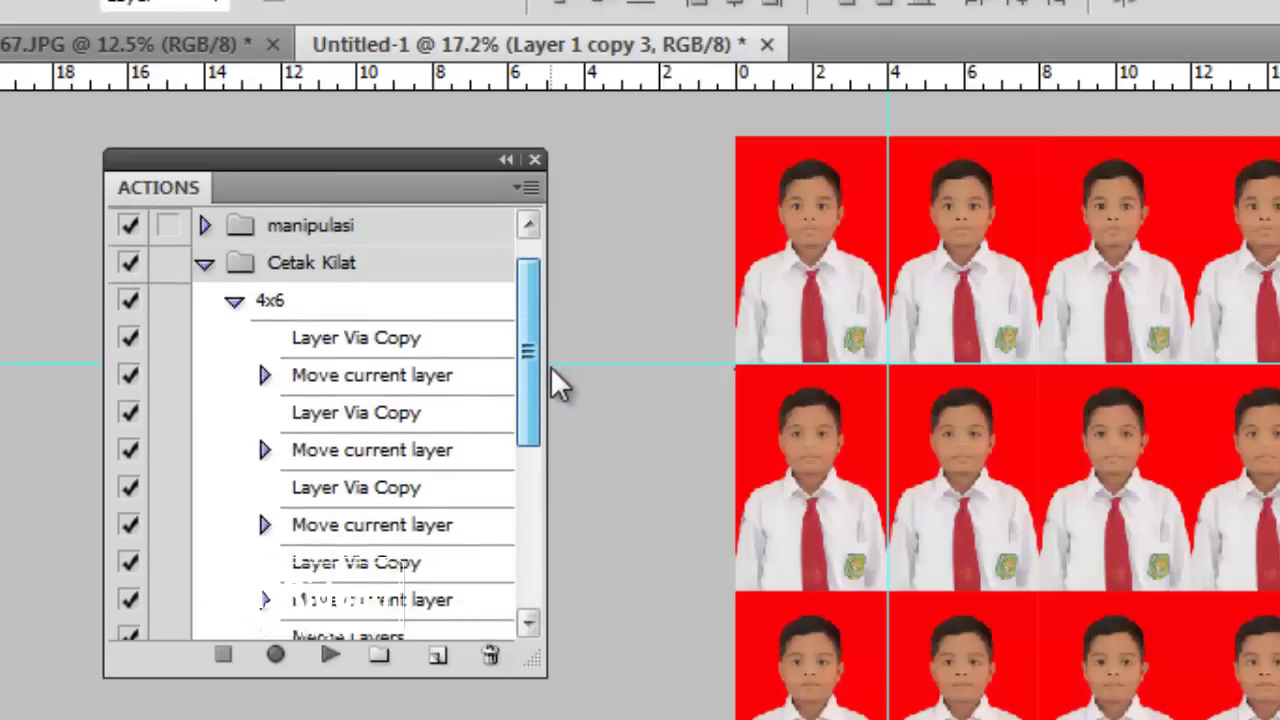
pyautogui.click(234, 300)
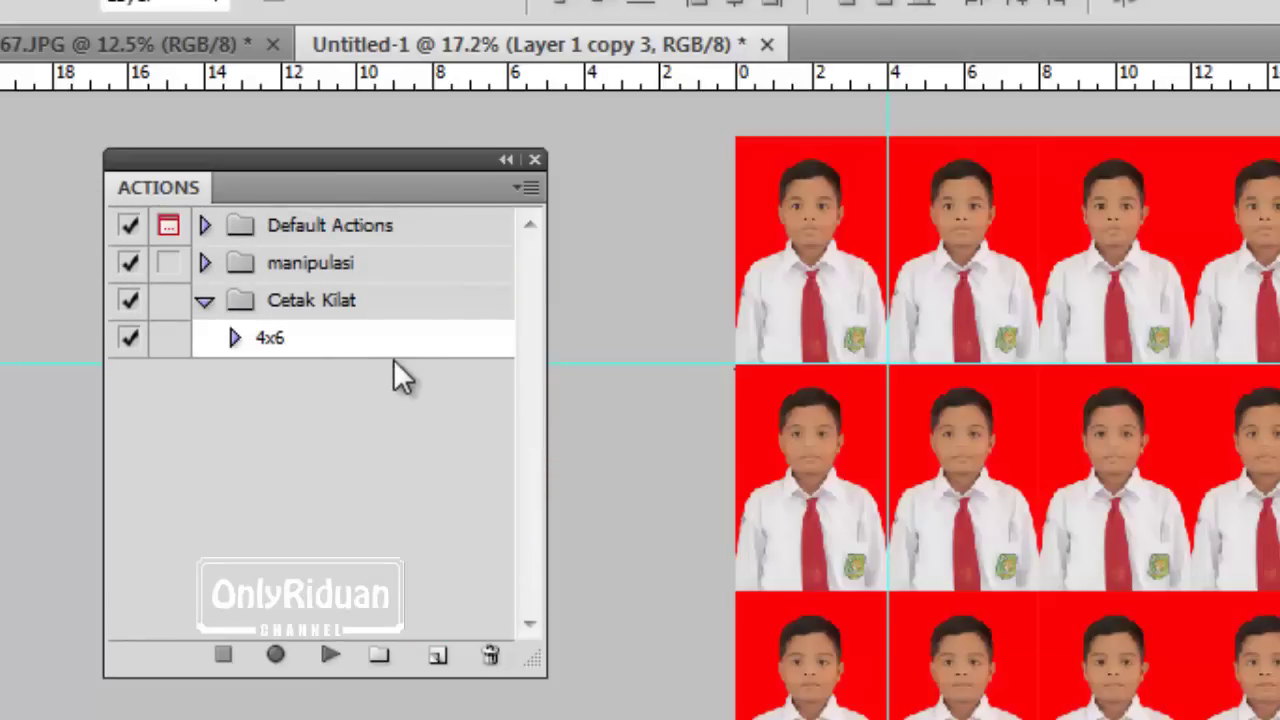
pyautogui.moveTo(380, 162); pyautogui.dragTo(300, 162)
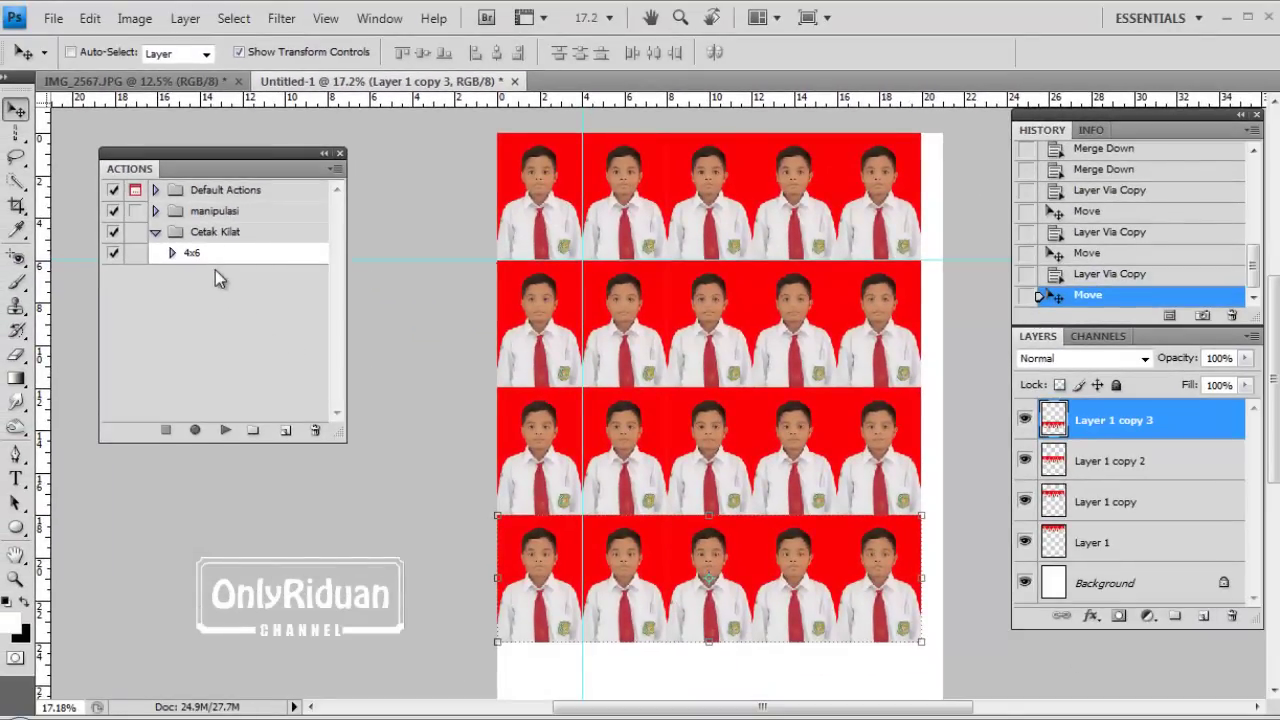
# Close the finished layout without saving and create a blank white A4 document, 210 × 297 mm at 300 pixels/inch in RGB.
pyautogui.click(514, 82)
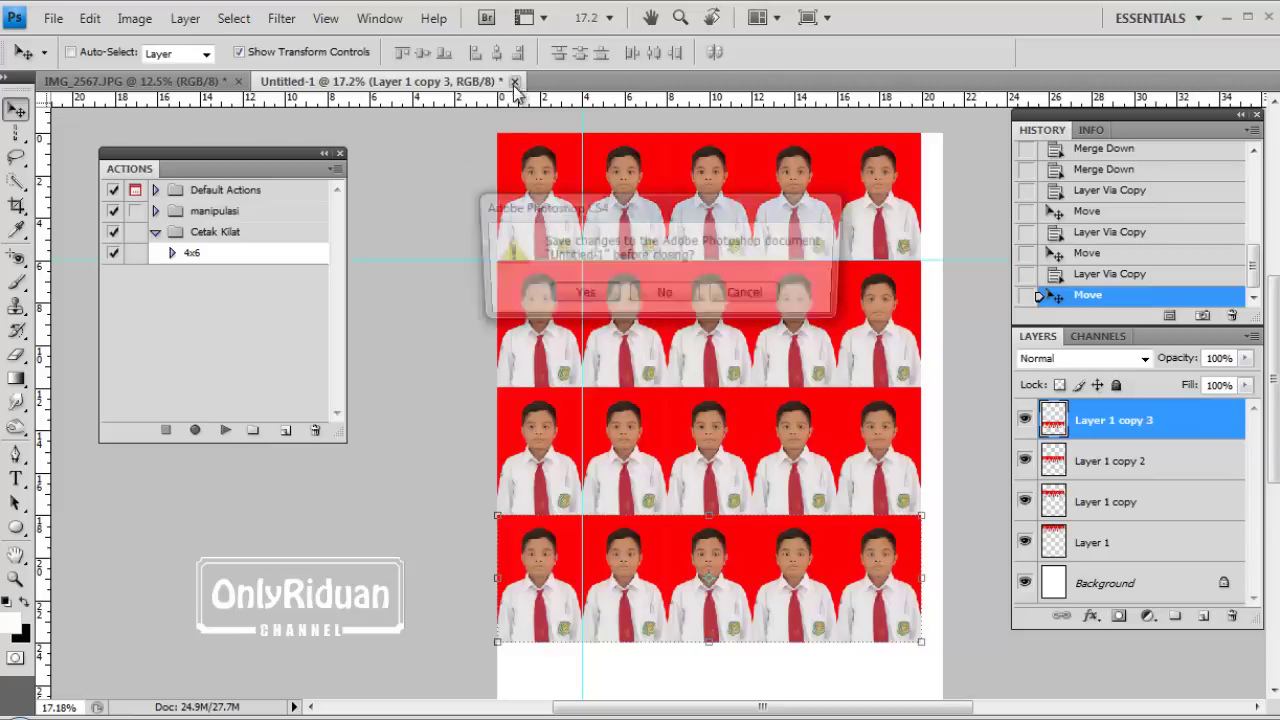
pyautogui.click(665, 296)
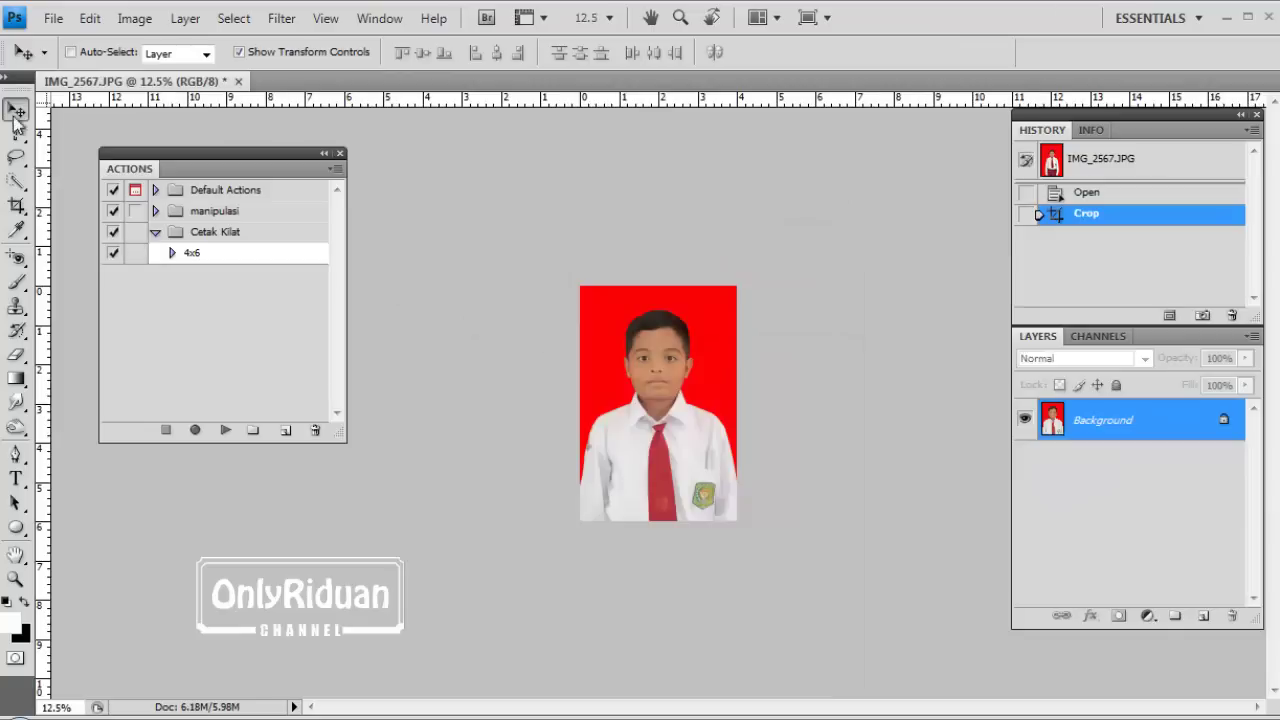
pyautogui.click(53, 18)
pyautogui.click(62, 42)
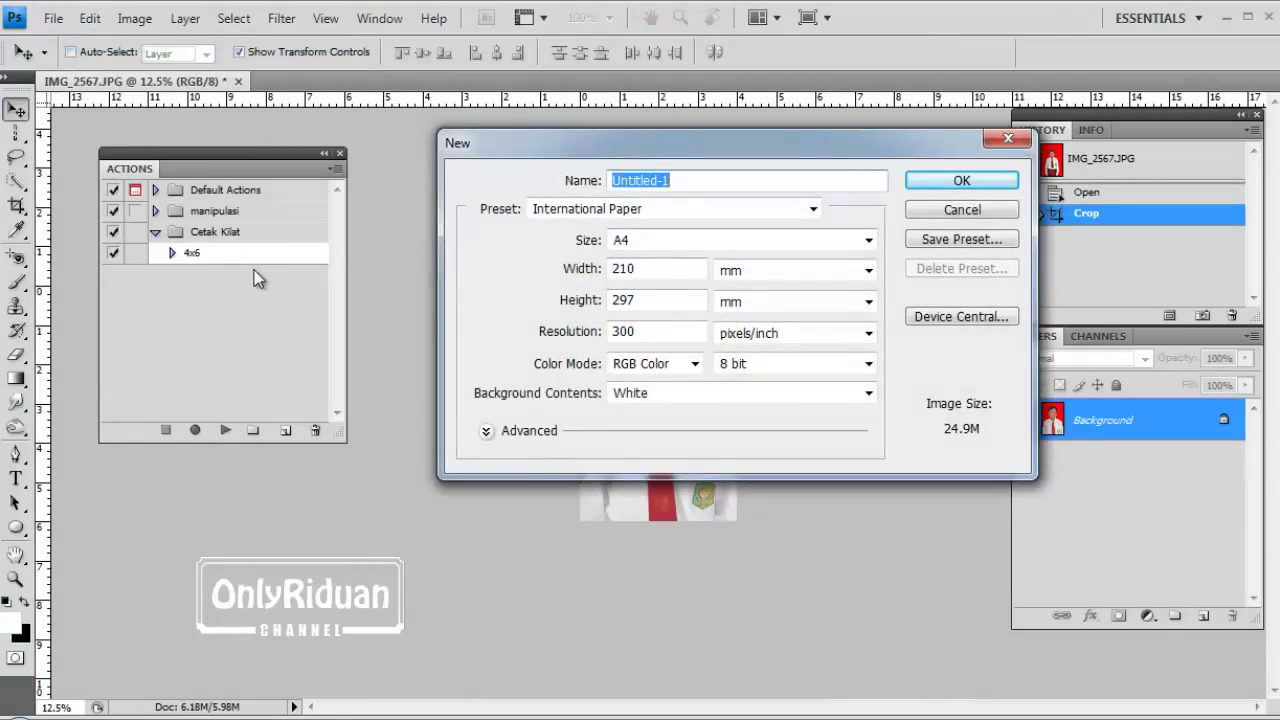
pyautogui.click(977, 181)
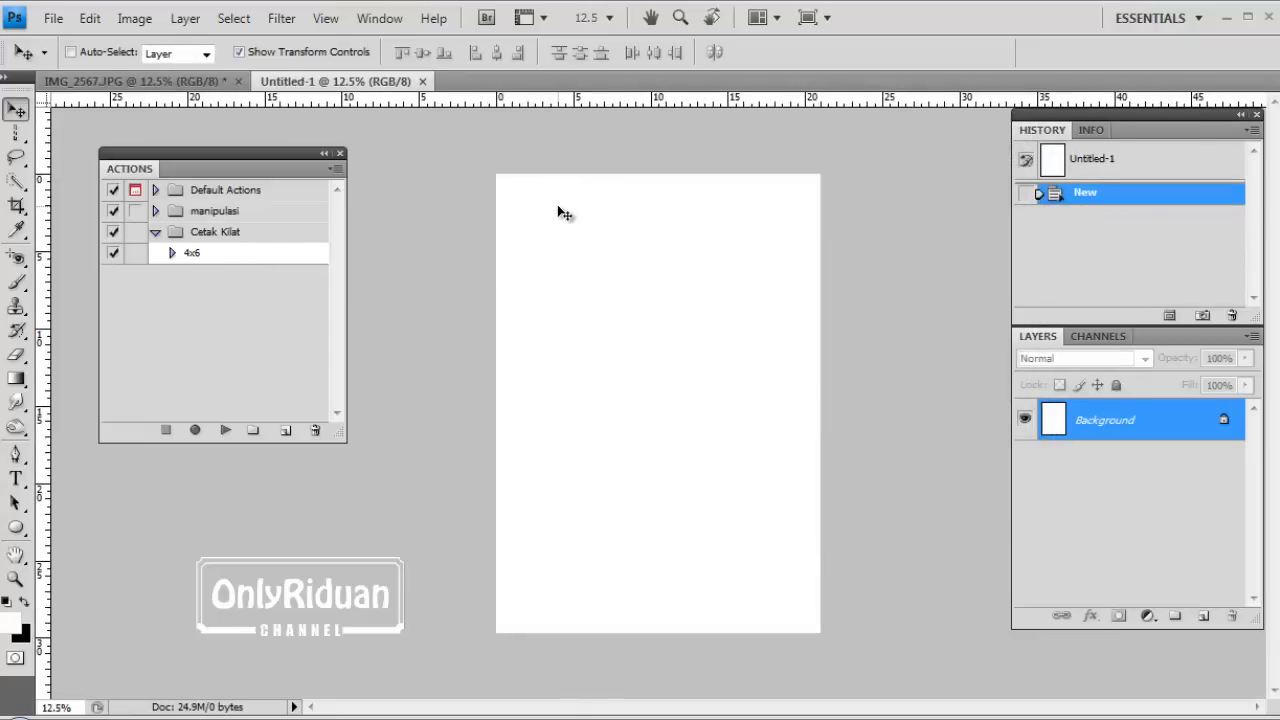
# Place a vertical guide at 4 cm and a horizontal guide at 6 cm on the blank page.
pyautogui.scroll(10, 549, 206)
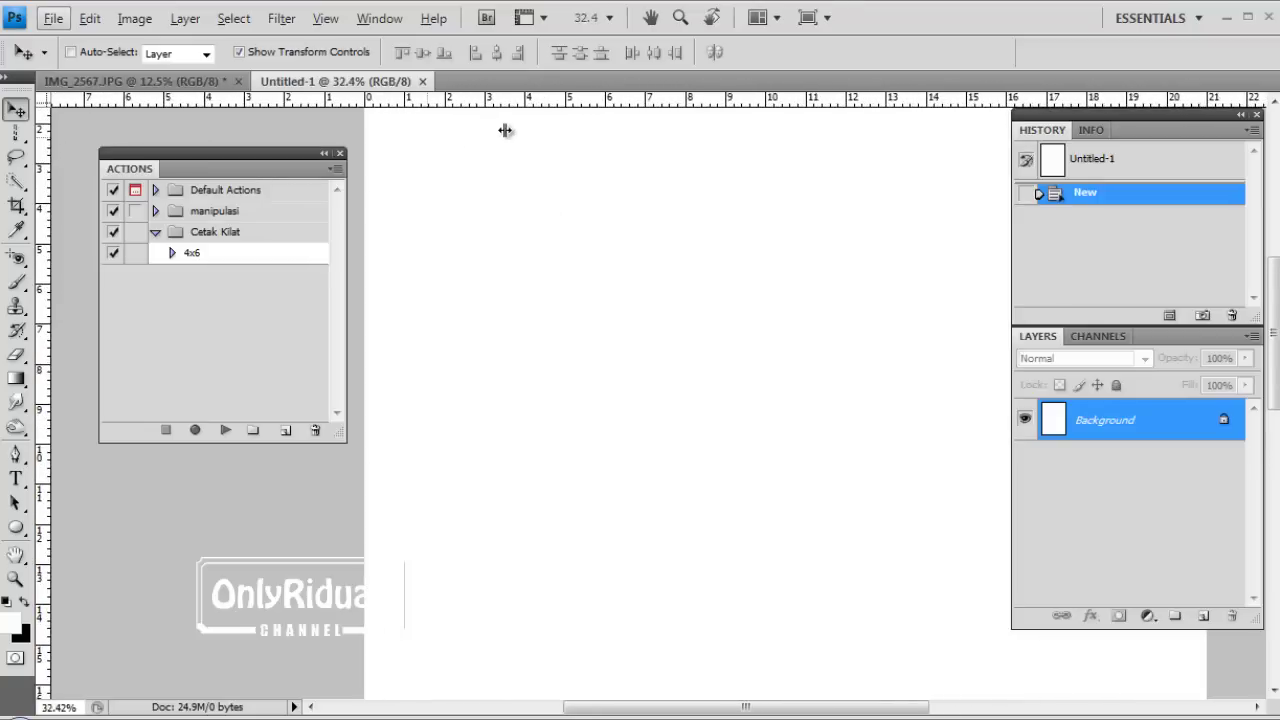
pyautogui.moveTo(505, 130)
pyautogui.mouseDown()
pyautogui.moveTo(491, 123)
pyautogui.moveTo(526, 118)
pyautogui.mouseUp()
pyautogui.moveTo(428, 109); pyautogui.dragTo(67, 284)
pyautogui.scroll(-2, 571, 200)
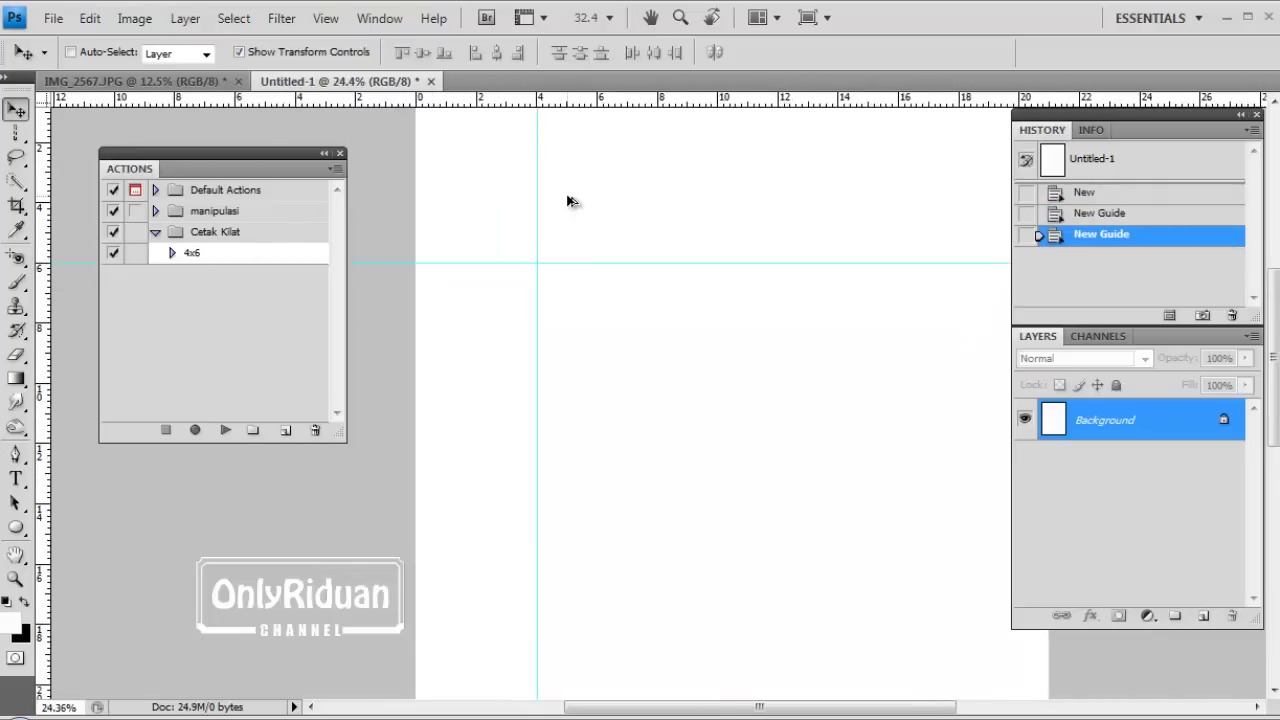
# Copy the photo from IMG_2567.JPG into the page's upper-left corner and scale it to 39.1% to fit the 4 × 6 cm guides.
pyautogui.click(140, 80)
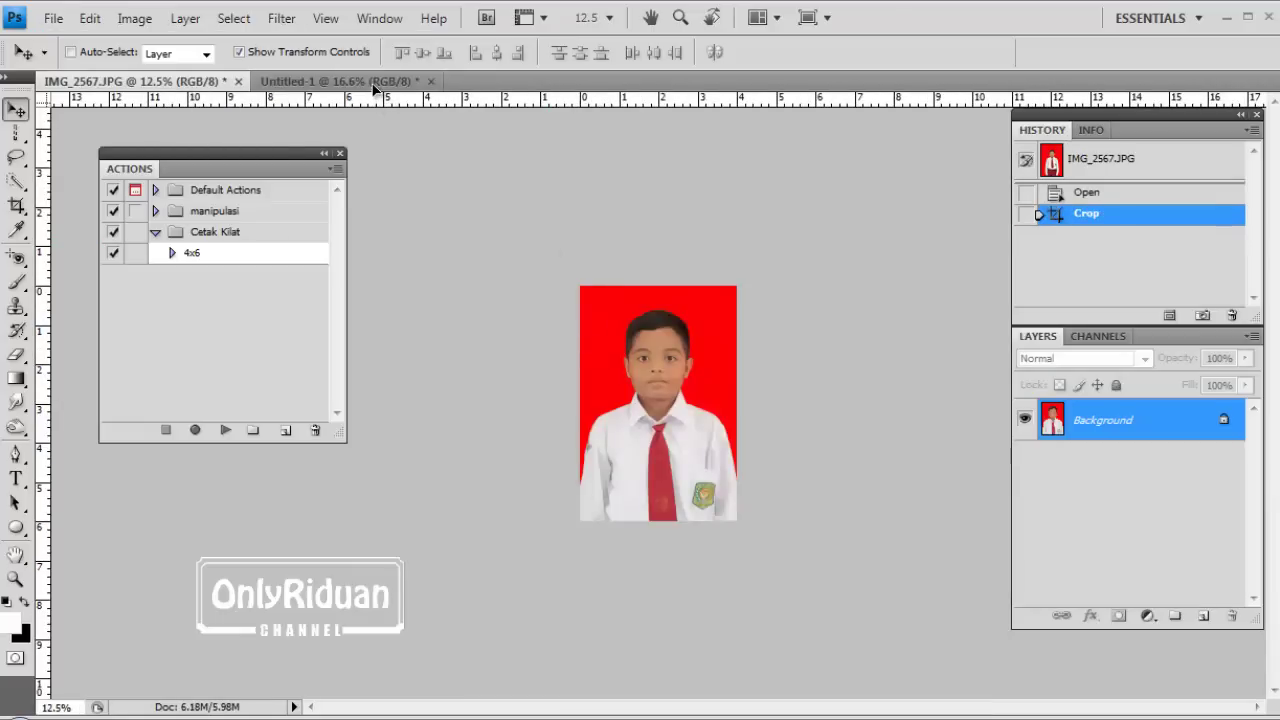
pyautogui.moveTo(376, 90); pyautogui.dragTo(571, 210)
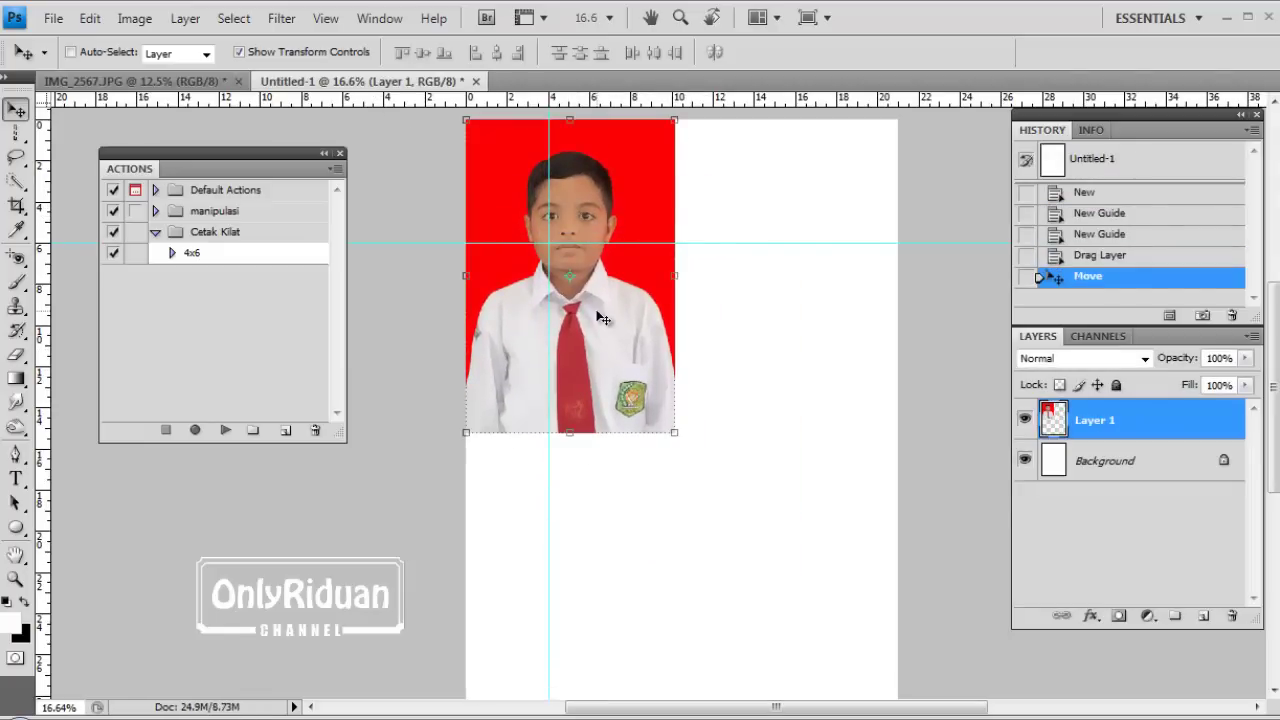
pyautogui.moveTo(676, 434); pyautogui.dragTo(547, 253)
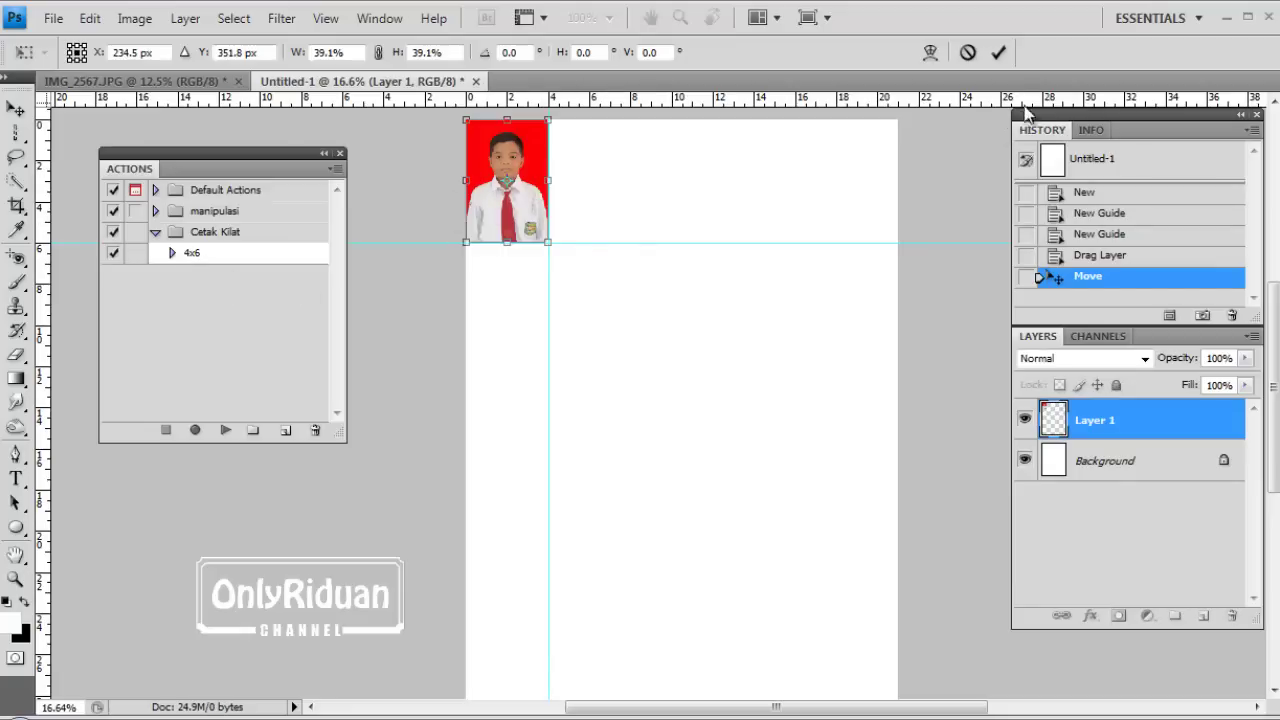
pyautogui.click(1000, 56)
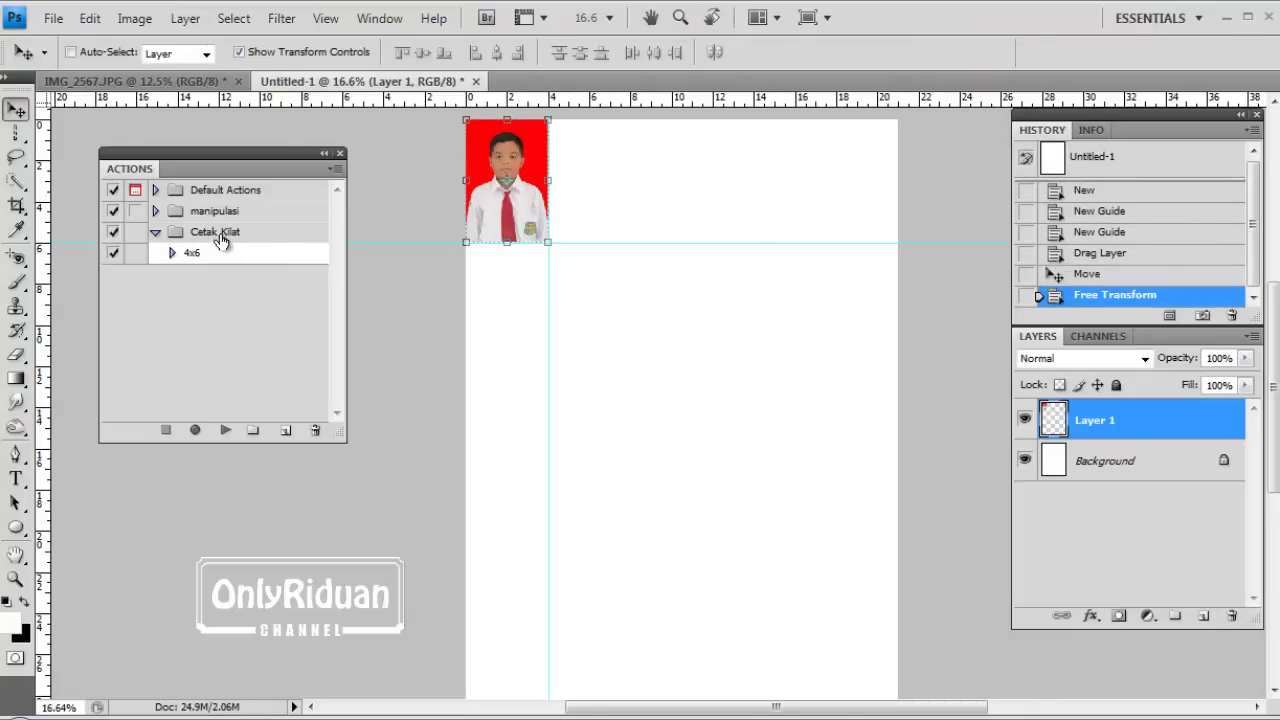
# Play the 4x6 action from the Cetak Kilat set on the placed photo's layer.
pyautogui.click(155, 232)
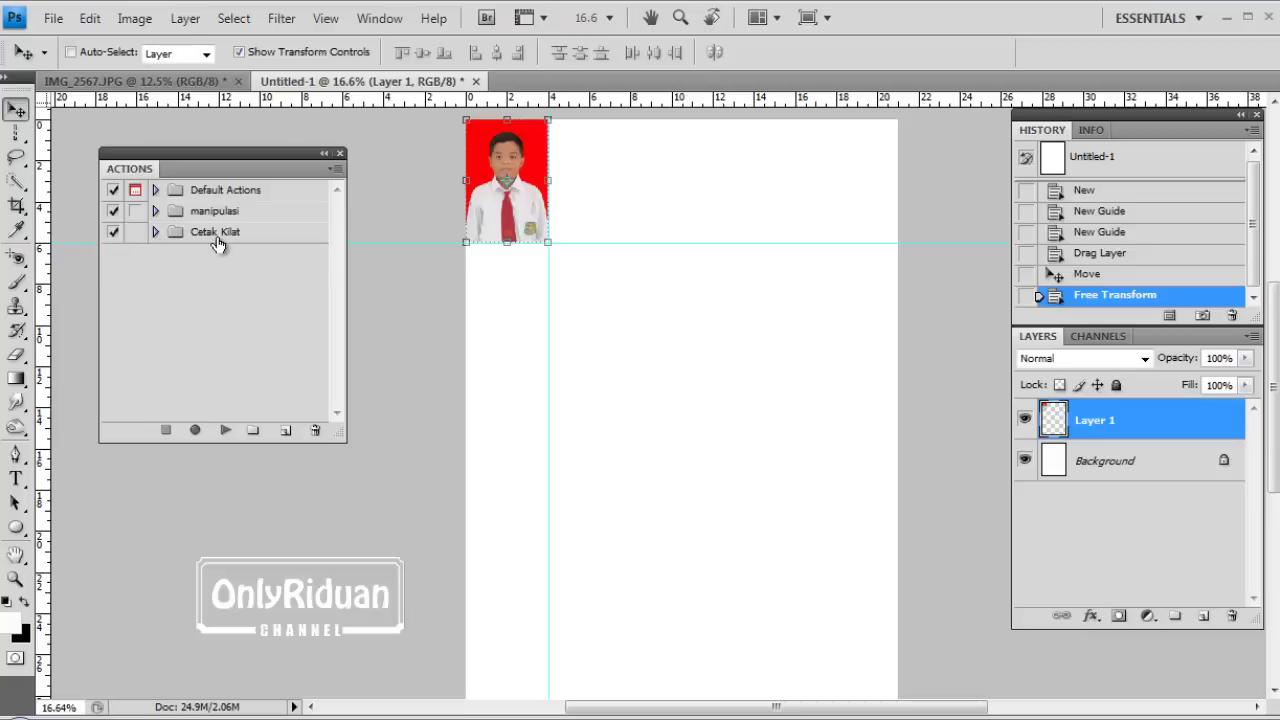
pyautogui.click(155, 232)
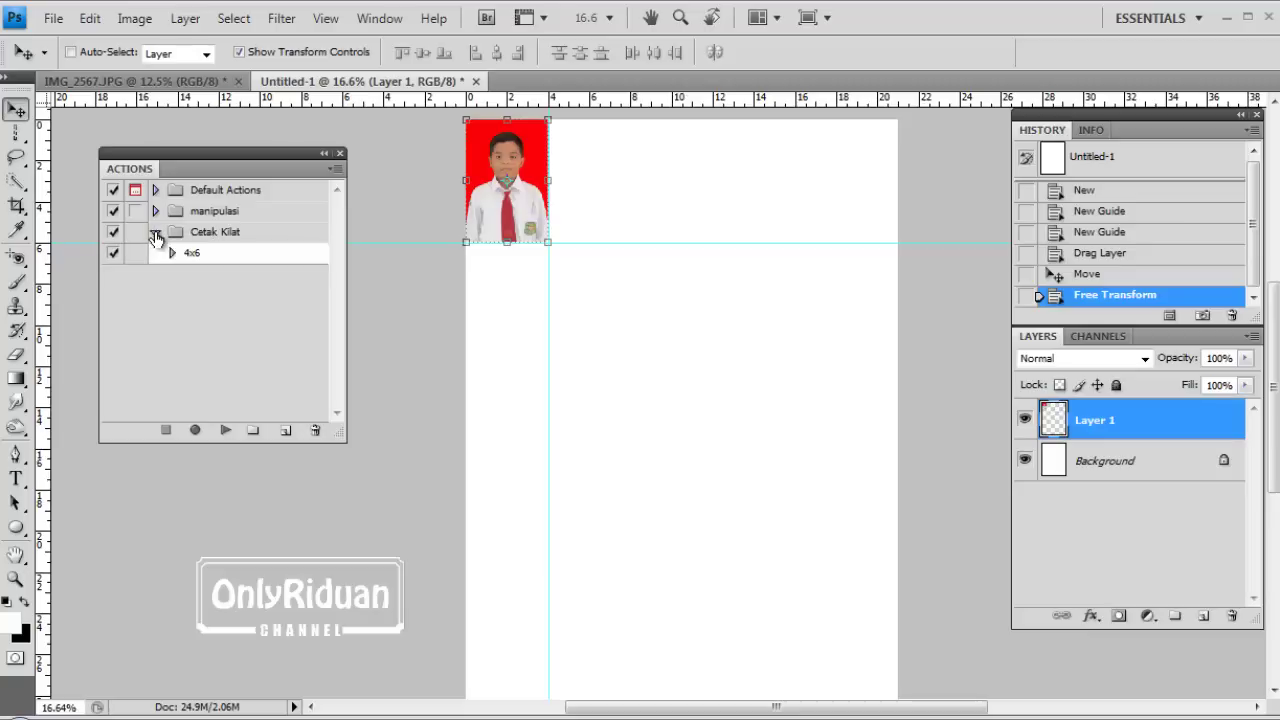
pyautogui.click(217, 259)
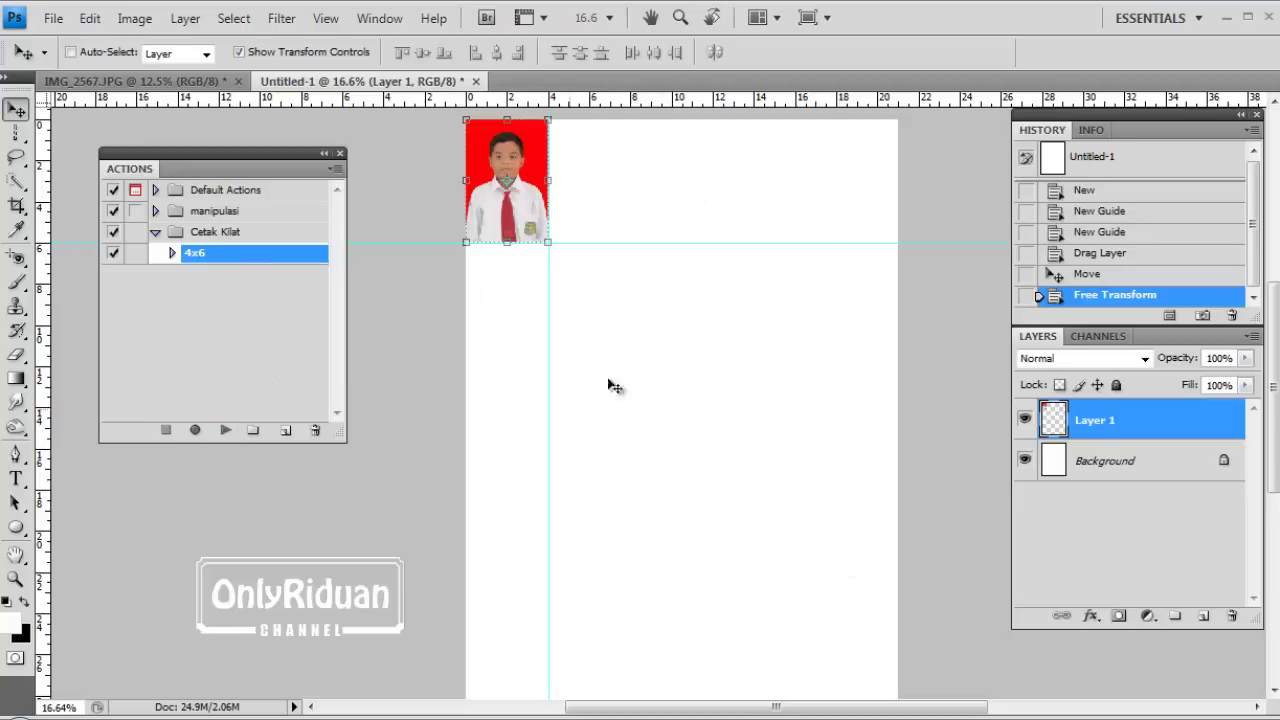
pyautogui.click(225, 431)
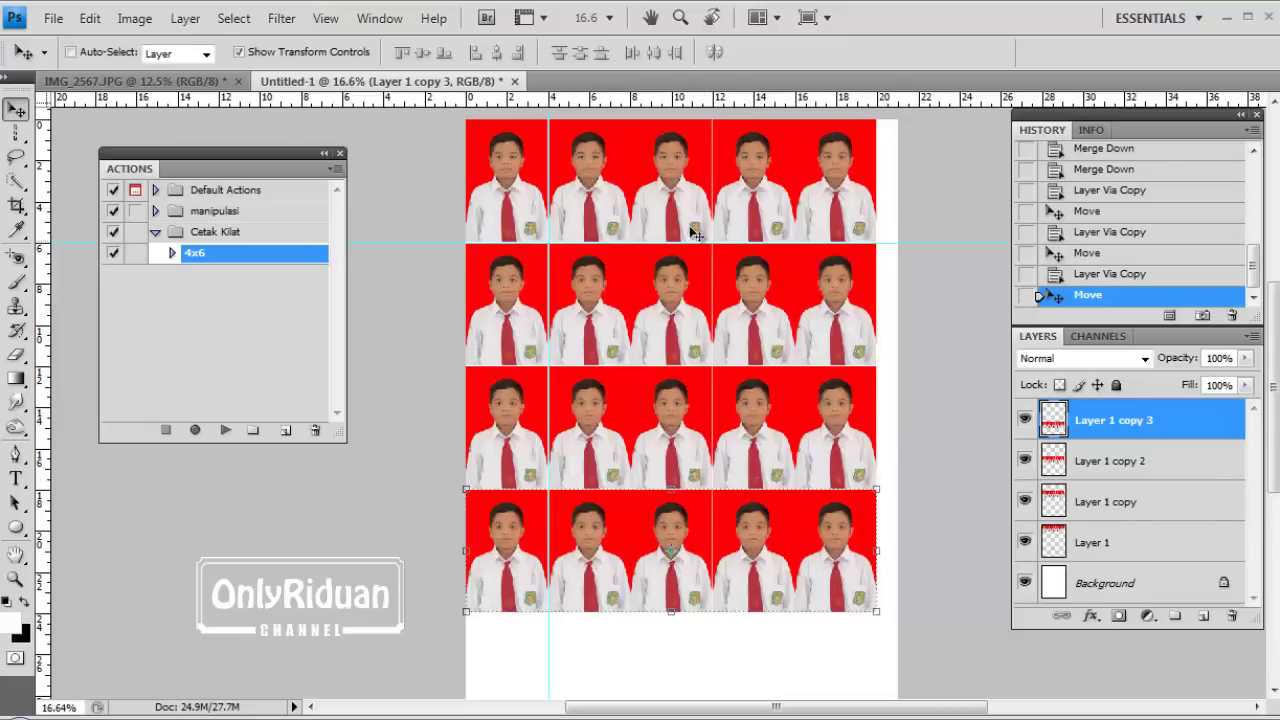
# Check the two lowest photo rows by hiding and reshowing Layer 1 copy 3 and Layer 1 copy 2.
pyautogui.click(1024, 420)
pyautogui.click(1025, 460)
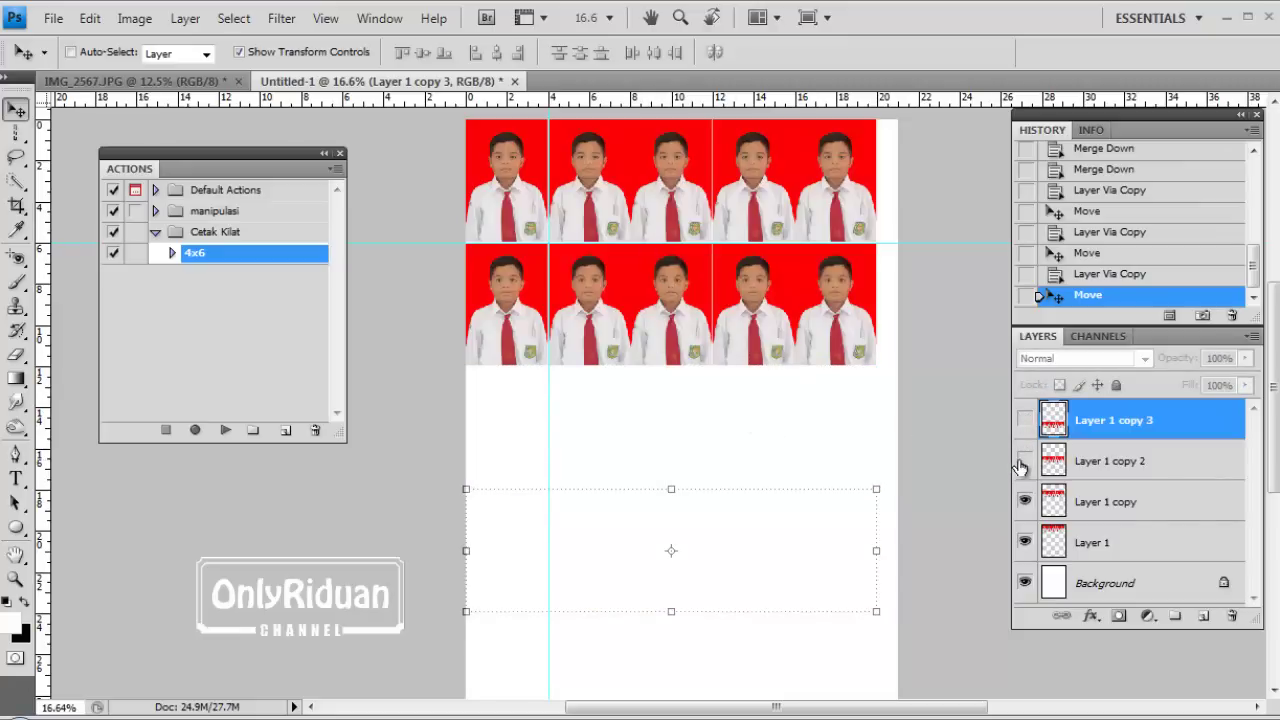
pyautogui.click(1025, 460)
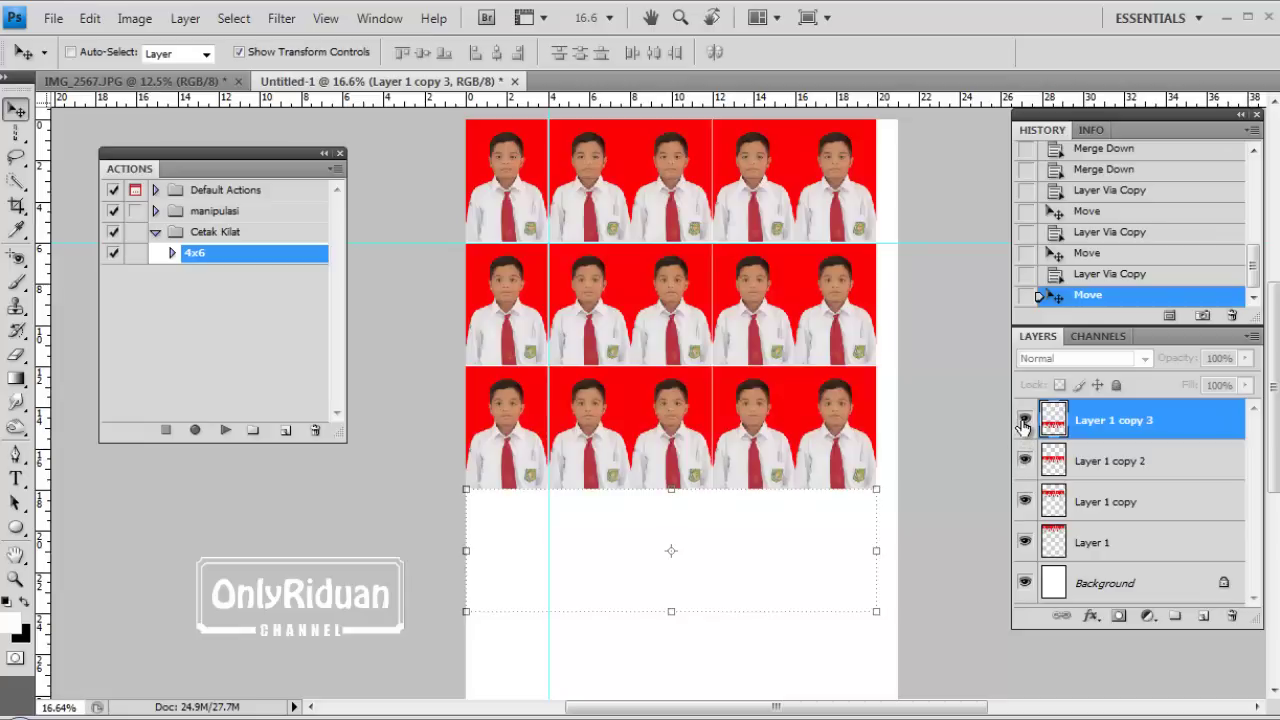
pyautogui.click(1024, 420)
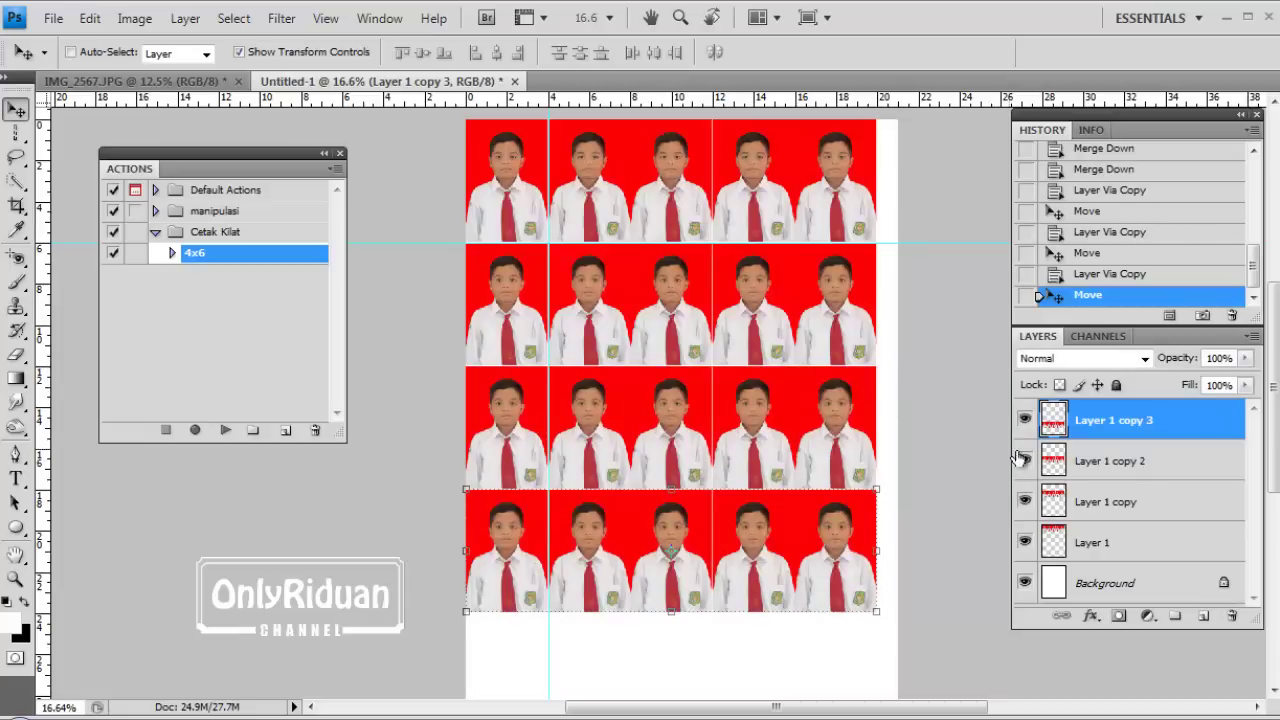